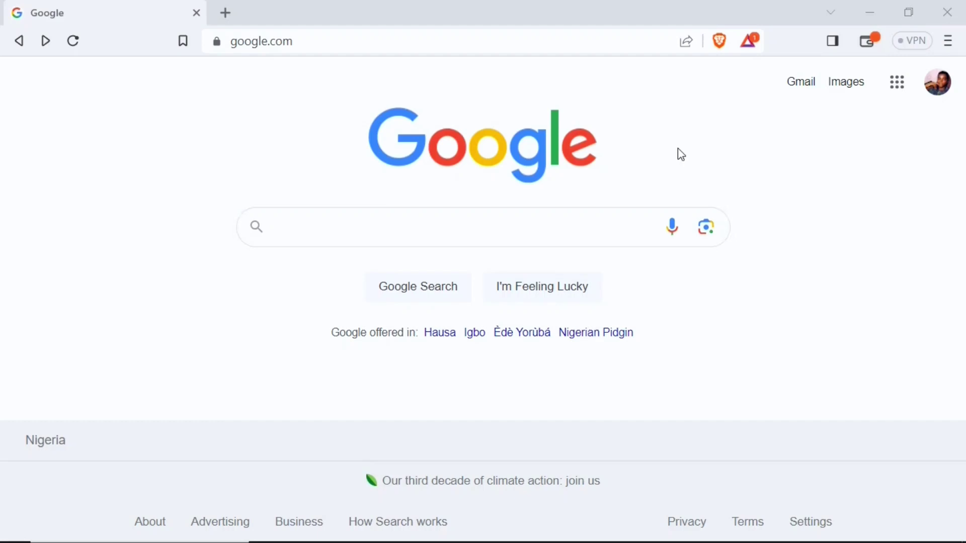
Open Google Forms from Google's list of apps.
left_click(898, 89)
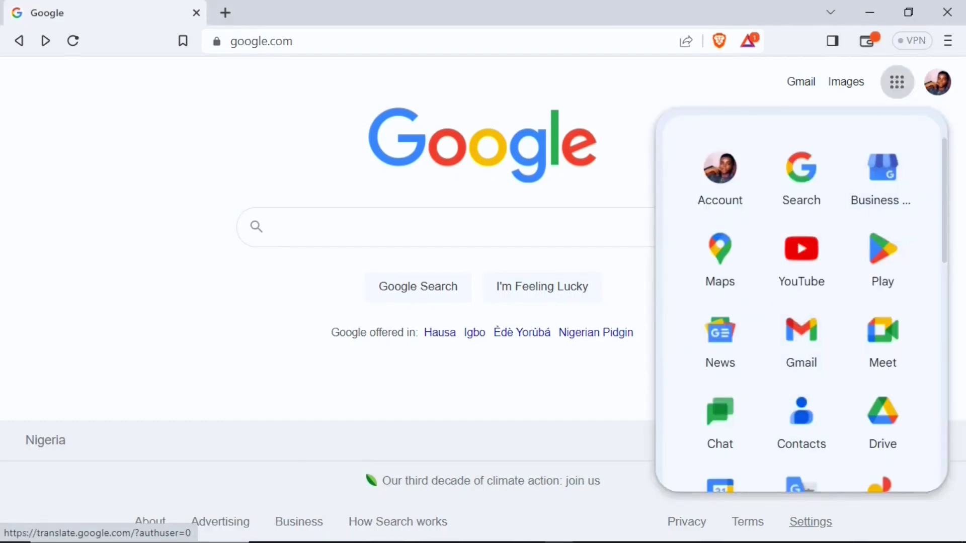
scroll(815, 403, "down", 5)
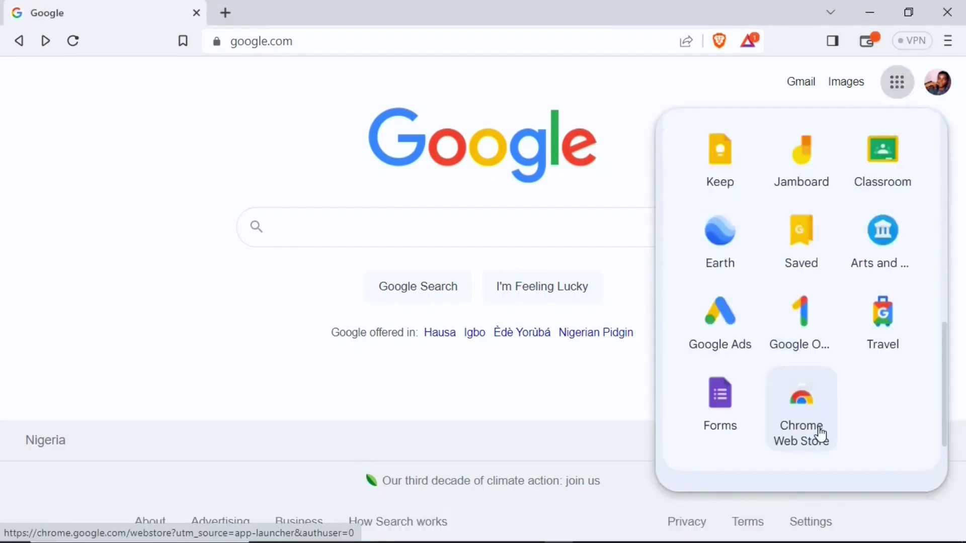
left_click(718, 408)
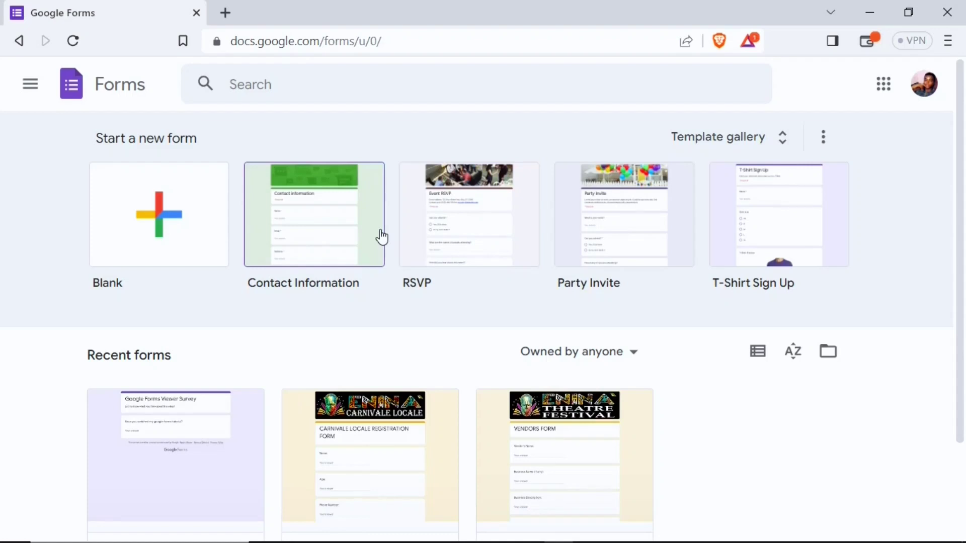
Browse the form templates in the full template gallery and return to the Forms home page.
left_click(768, 138)
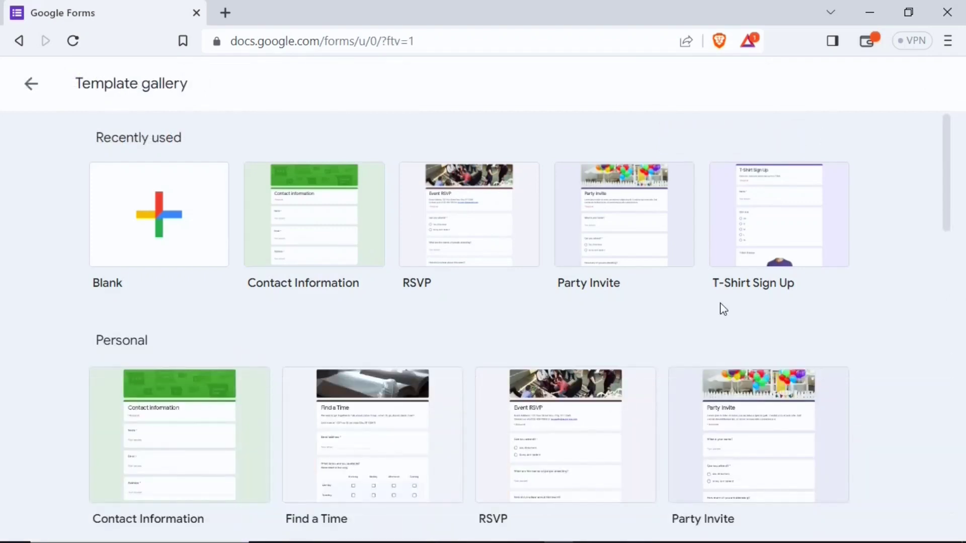
scroll(719, 327, "down", 3)
scroll(719, 327, "down", 7)
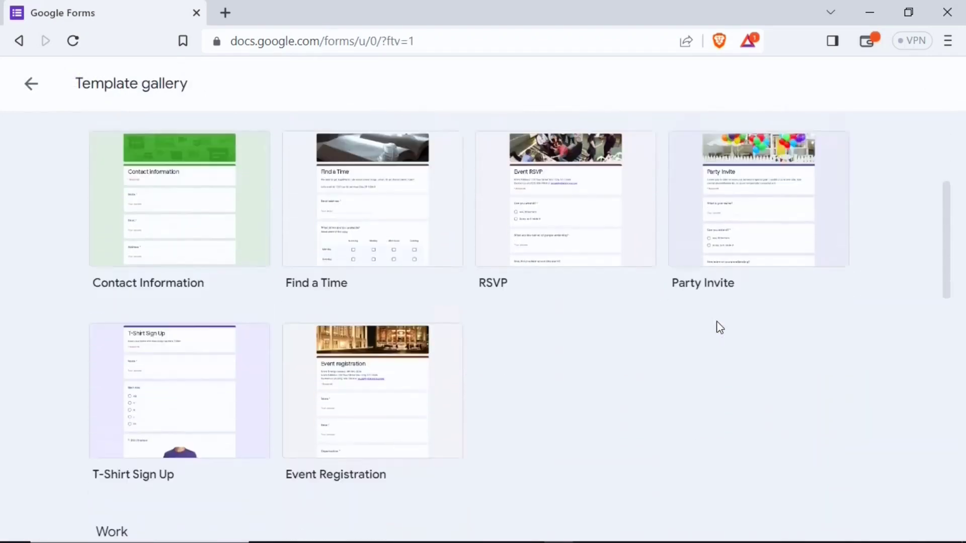
scroll(710, 260, "down", 4)
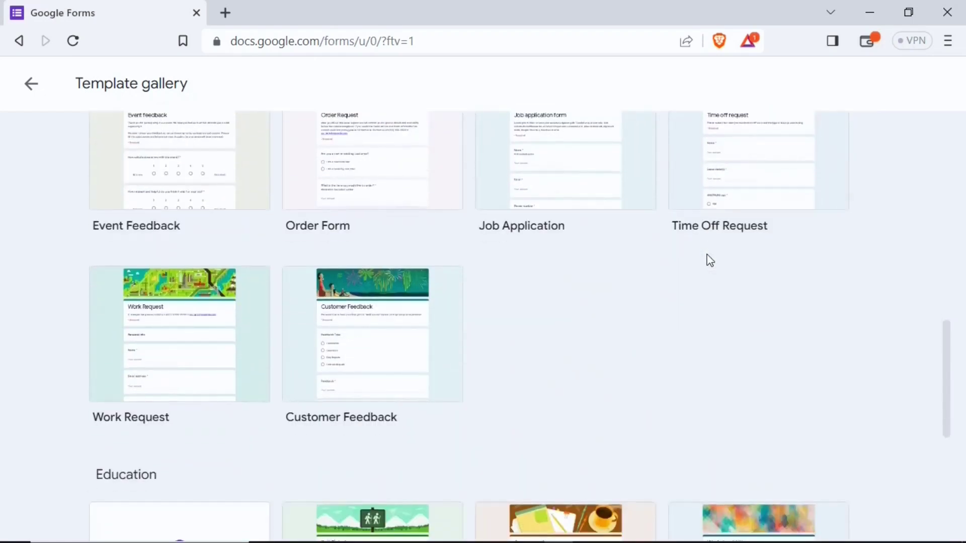
left_click(28, 83)
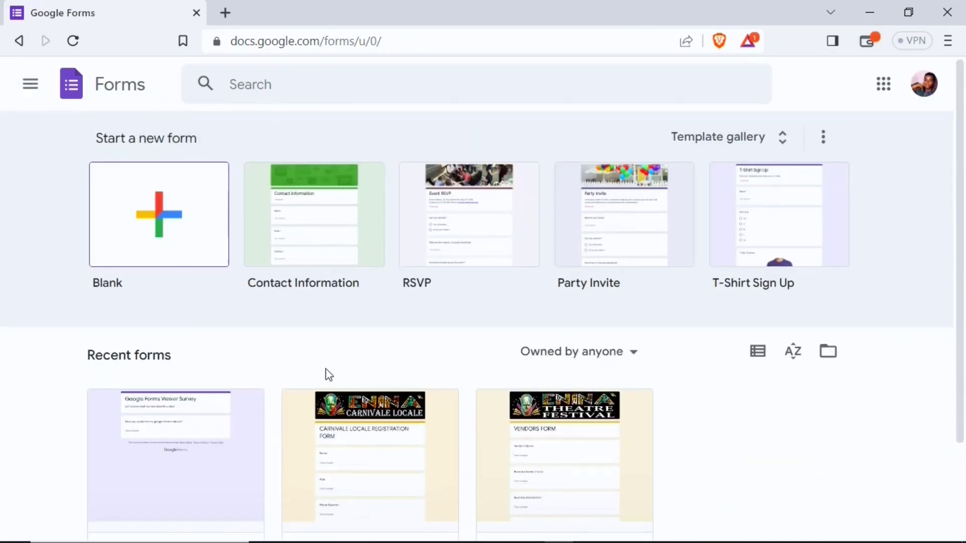
Look over the recent forms in list view and return them to grid view.
scroll(329, 375, "down", 2)
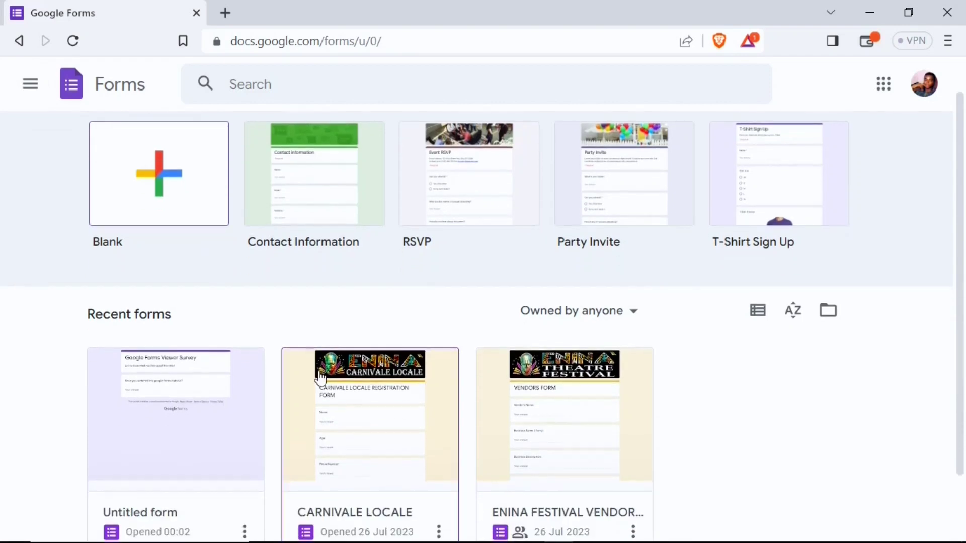
scroll(320, 378, "down", 1)
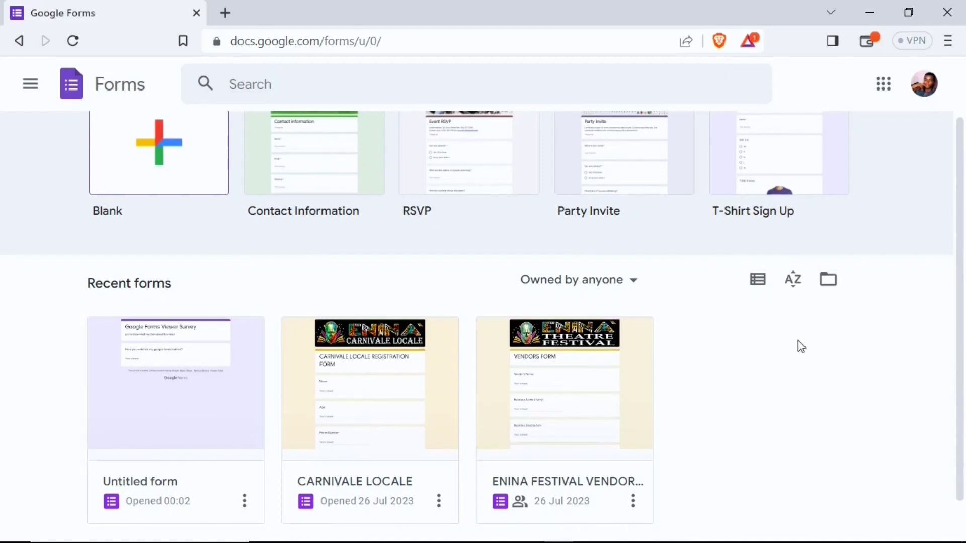
left_click(760, 286)
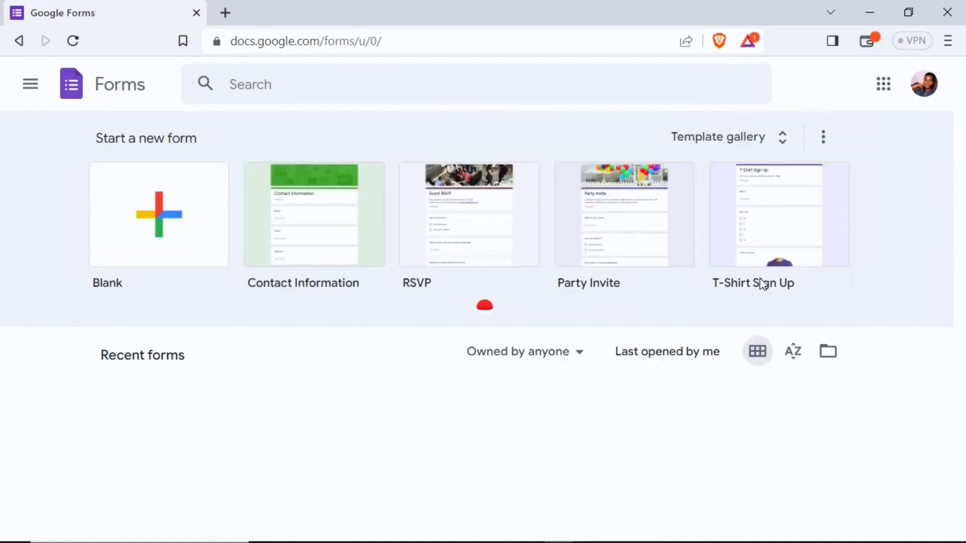
left_click(764, 357)
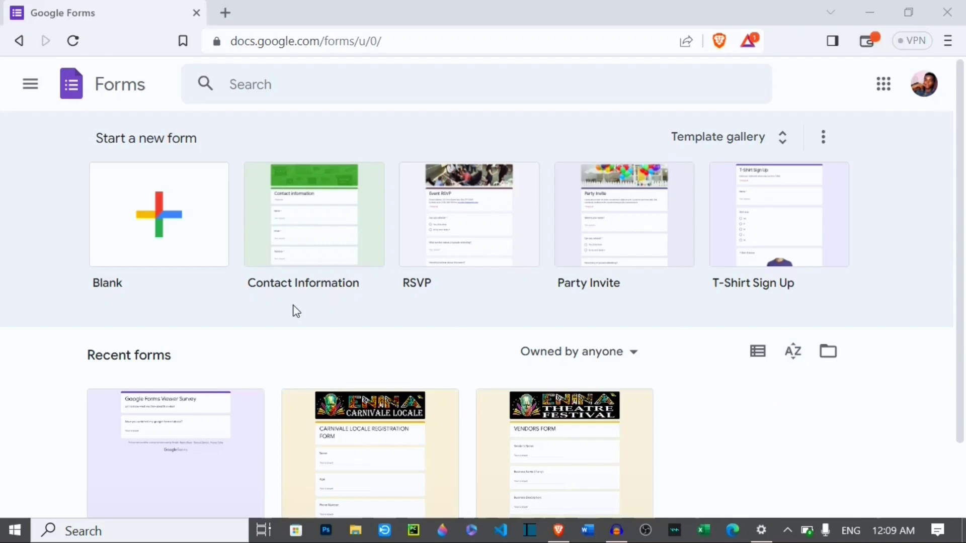
Create a blank form and title it "Google Forms Viewer Survey".
left_click(156, 227)
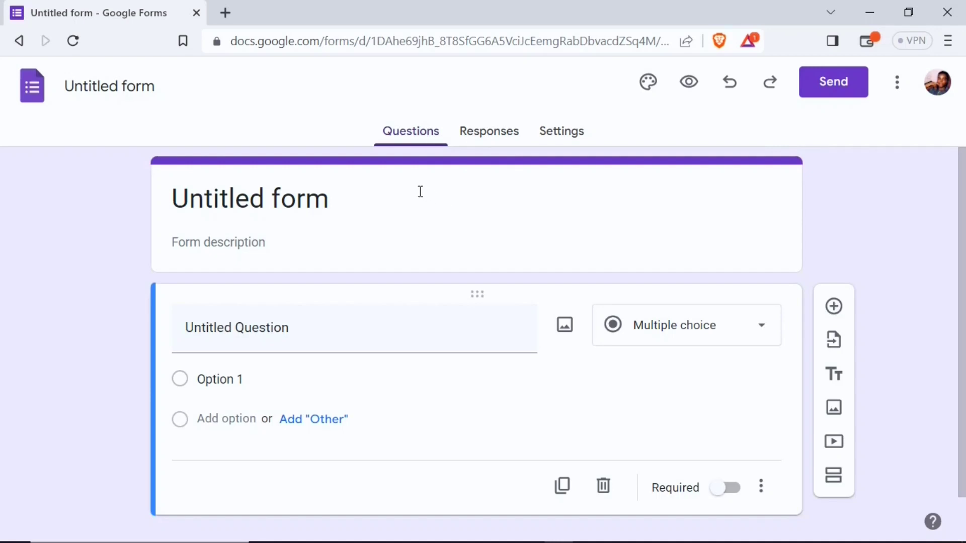
left_click_drag(337, 196, 167, 200)
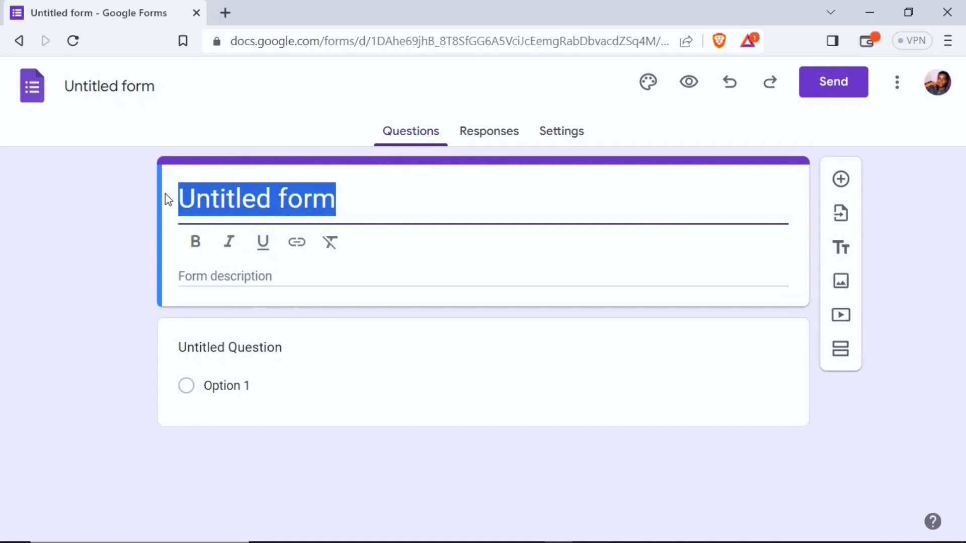
type("Google Forms Viewer Survey")
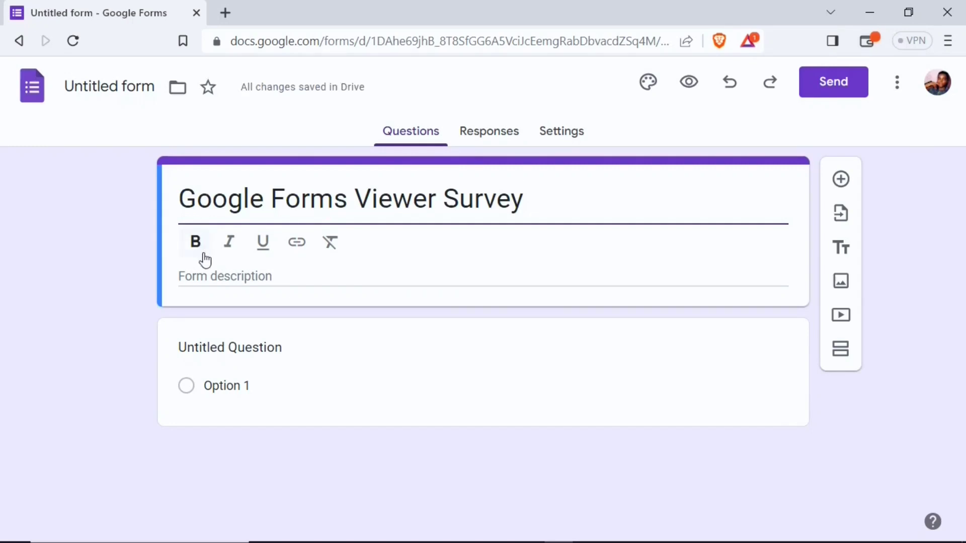
Enter the form description "Let me know what you think about the video!" and turn on bold, italic and underline.
left_click(205, 275)
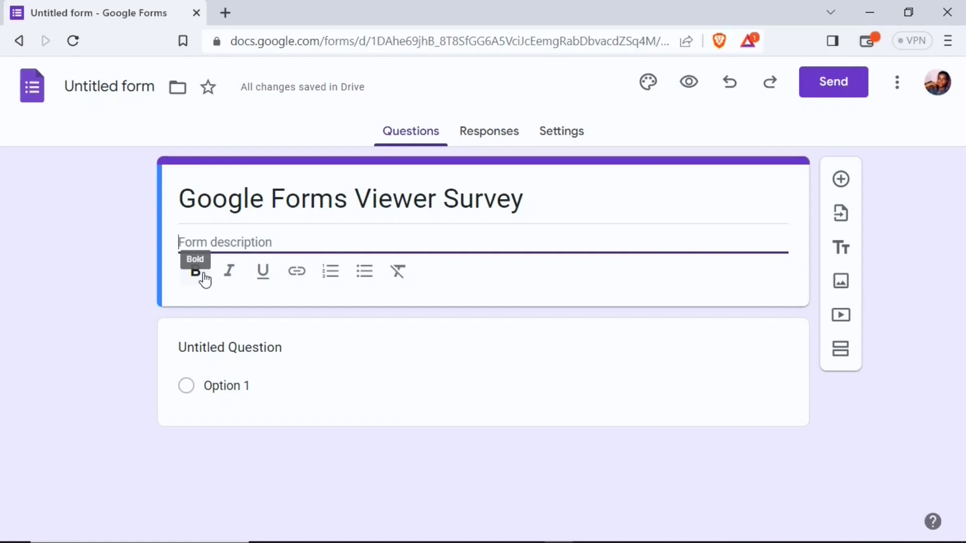
type("Let me know what you think about the video!")
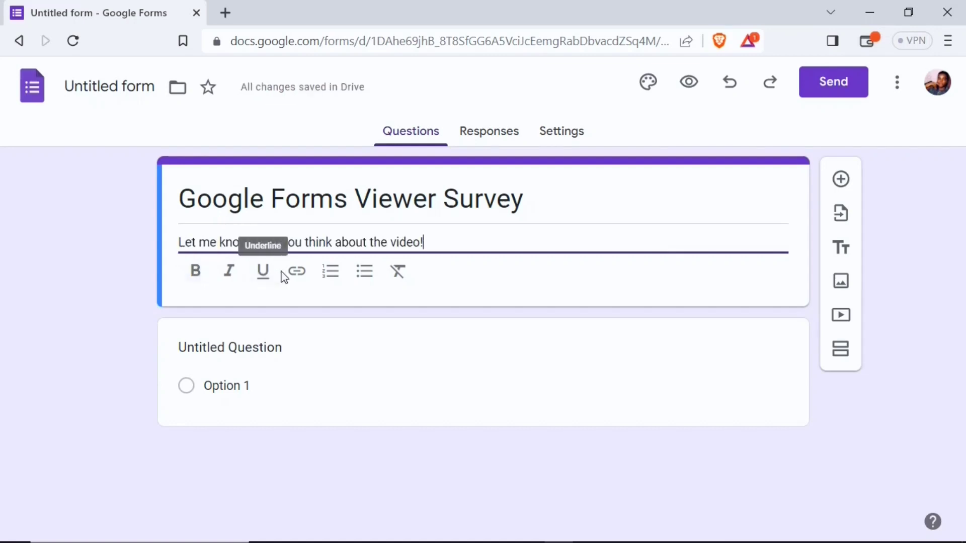
left_click(203, 278)
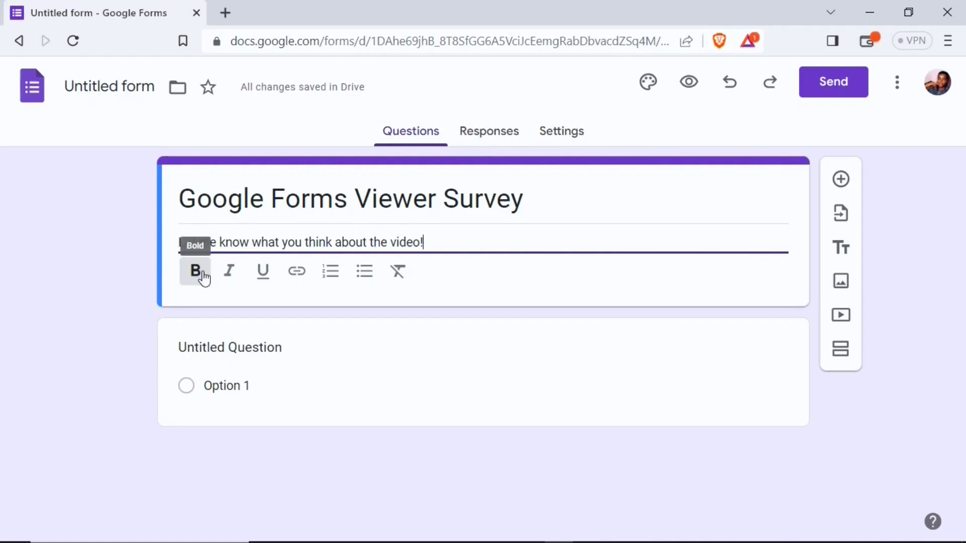
left_click(230, 274)
left_click(262, 280)
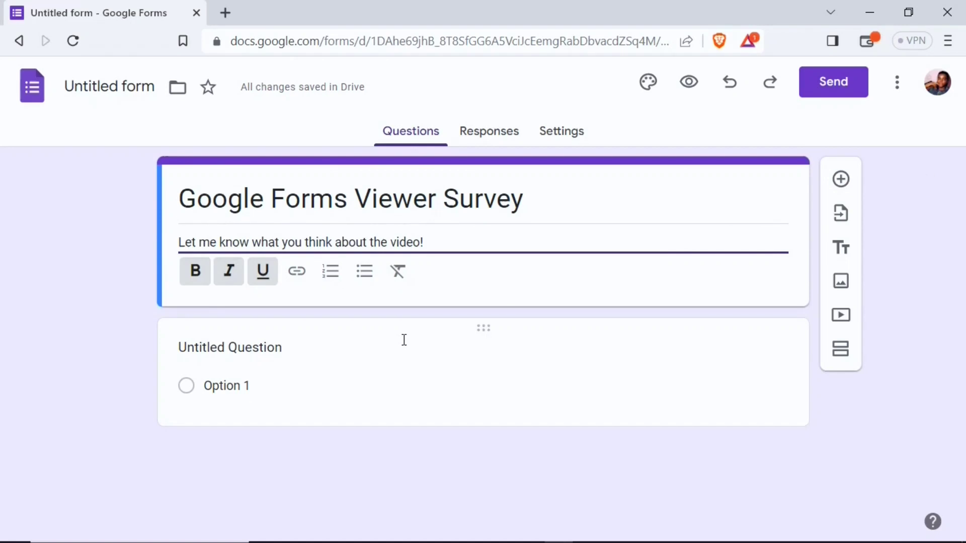
Word the first question "Have you watched my Google Forms tutorial?" and add all suggested options: Yes, No and Maybe.
left_click(332, 349)
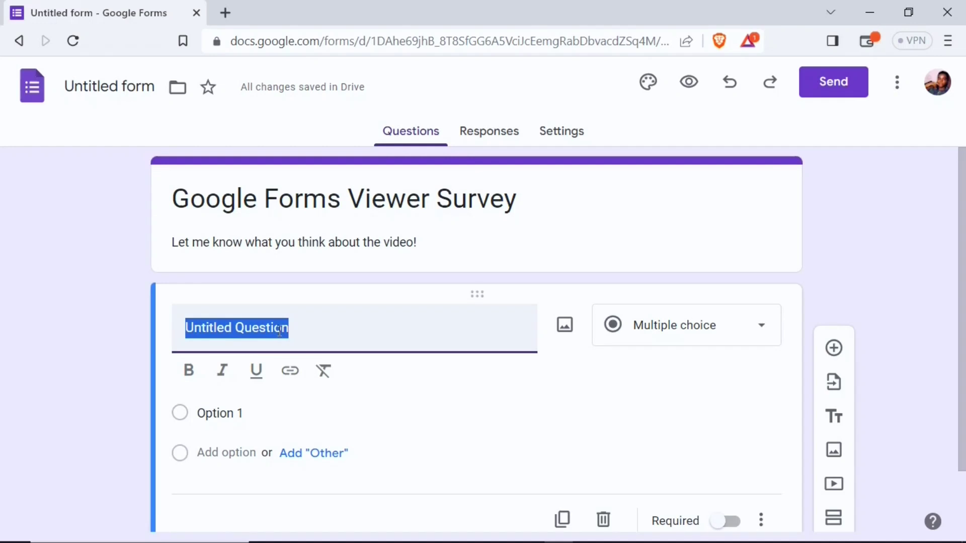
type("Have you watched my Google Forms tutorial?")
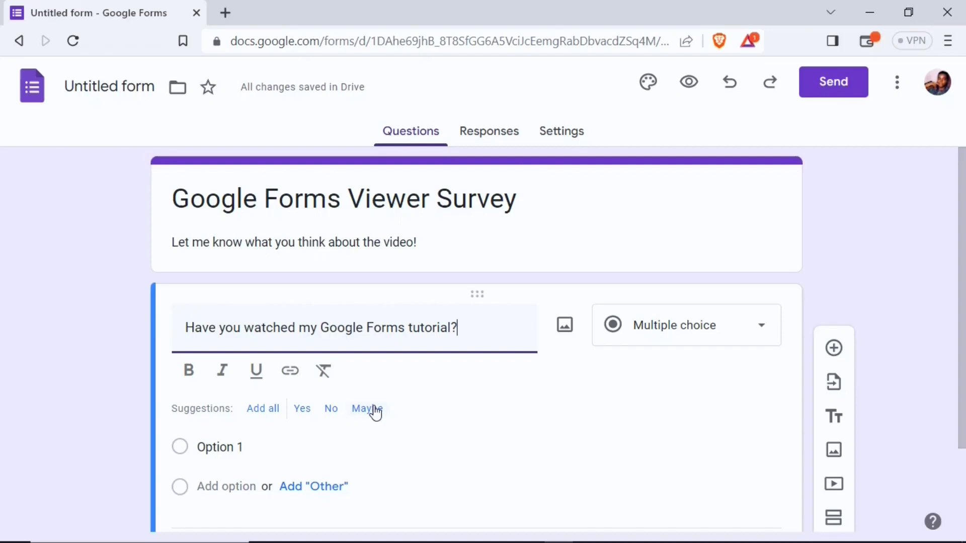
left_click(263, 408)
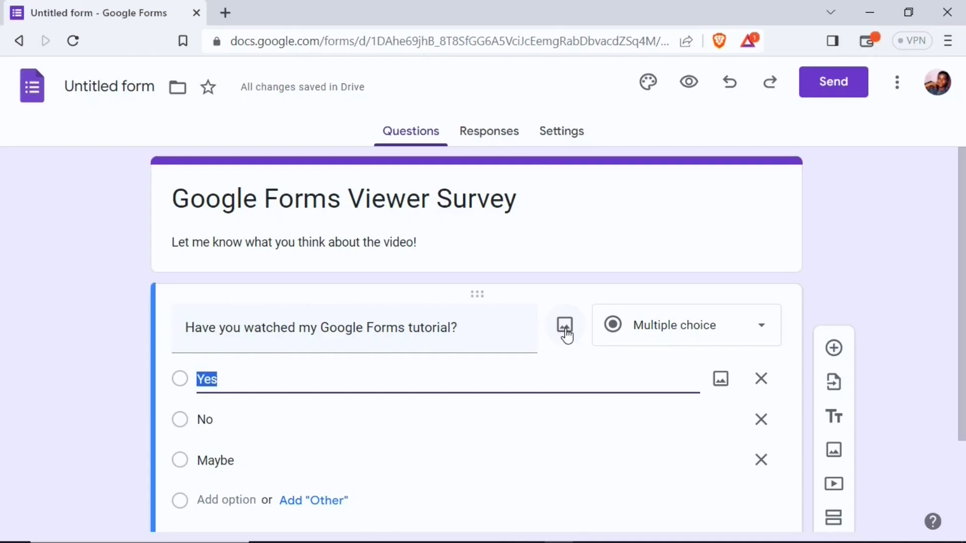
Try the Checkboxes and Drop-down types on the tutorial question, and cancel the change to File upload.
left_click(708, 324)
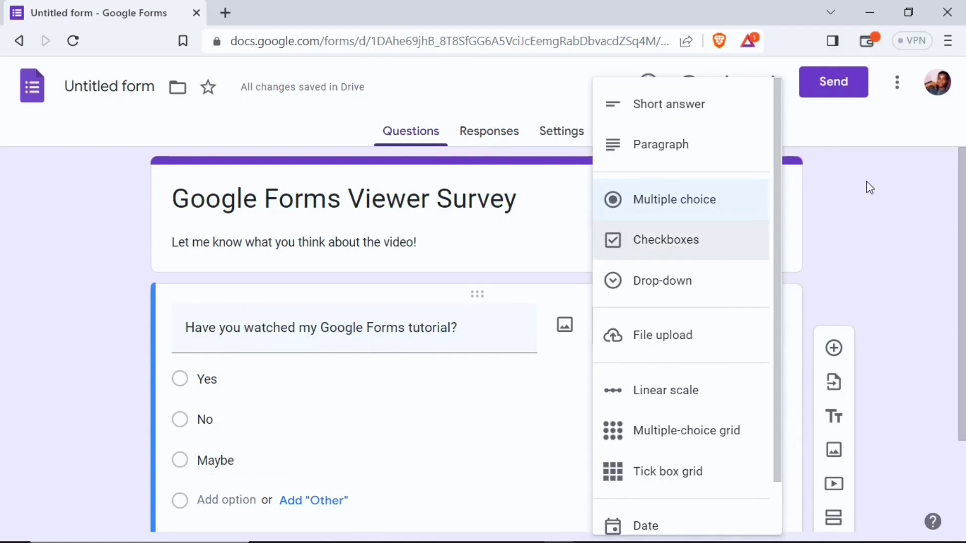
left_click(665, 250)
left_click(679, 323)
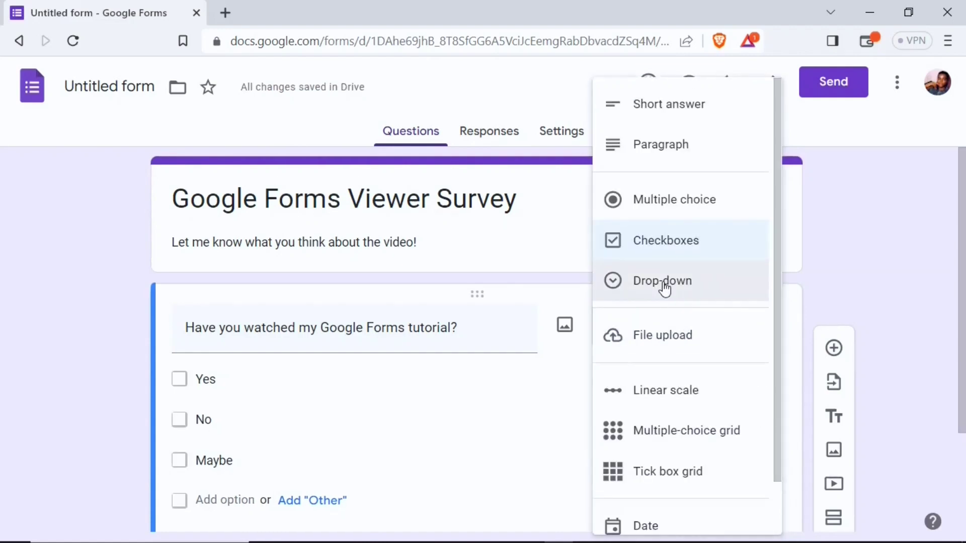
left_click(663, 287)
left_click(669, 324)
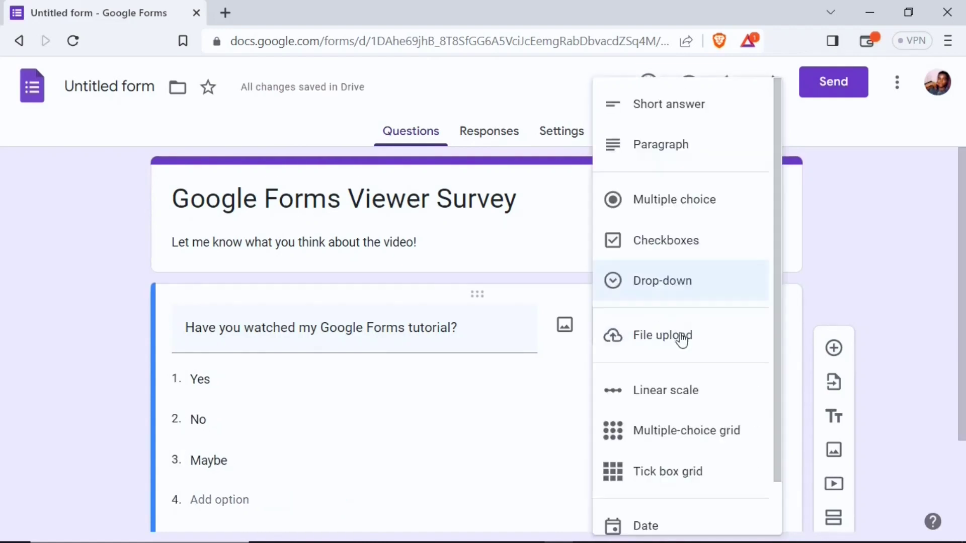
left_click(652, 347)
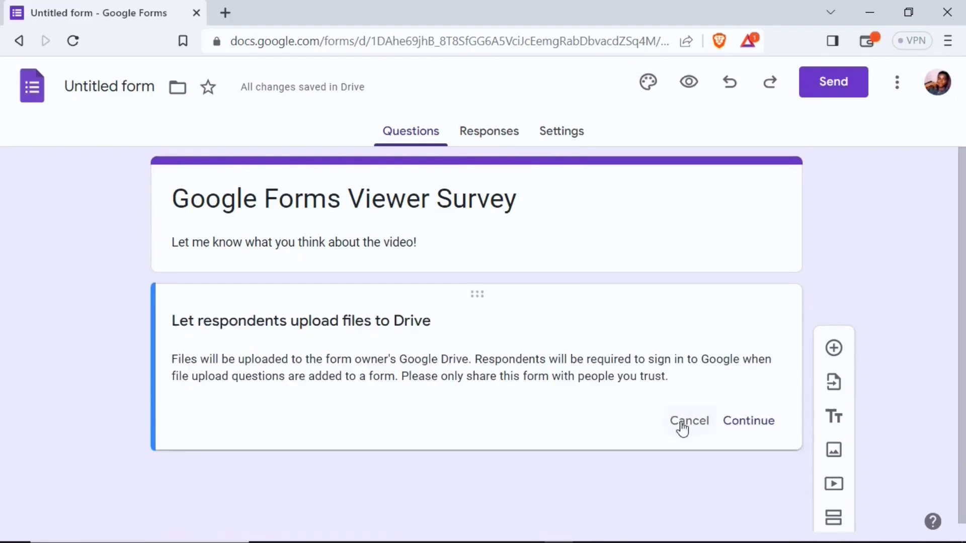
left_click(682, 429)
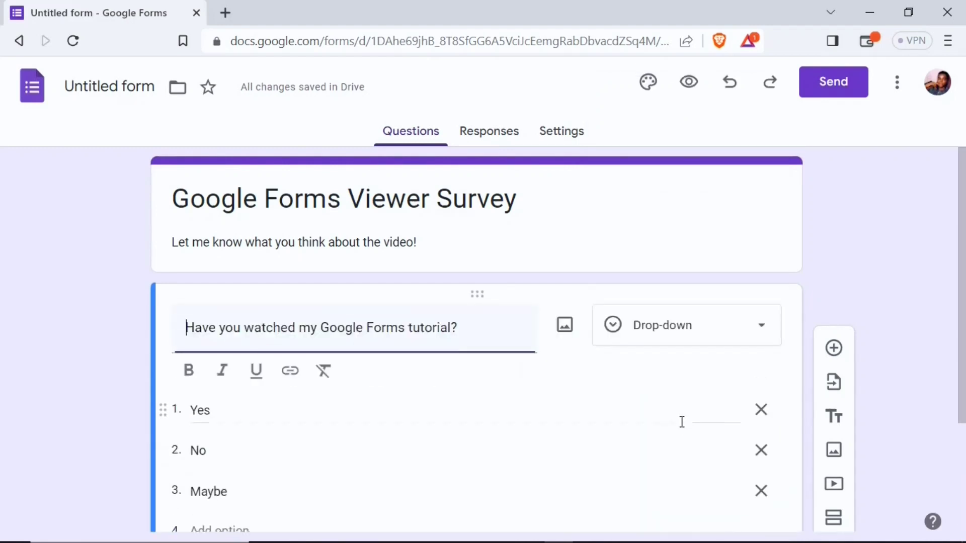
Try Short answer as the tutorial question's type and settle on Paragraph.
left_click(740, 315)
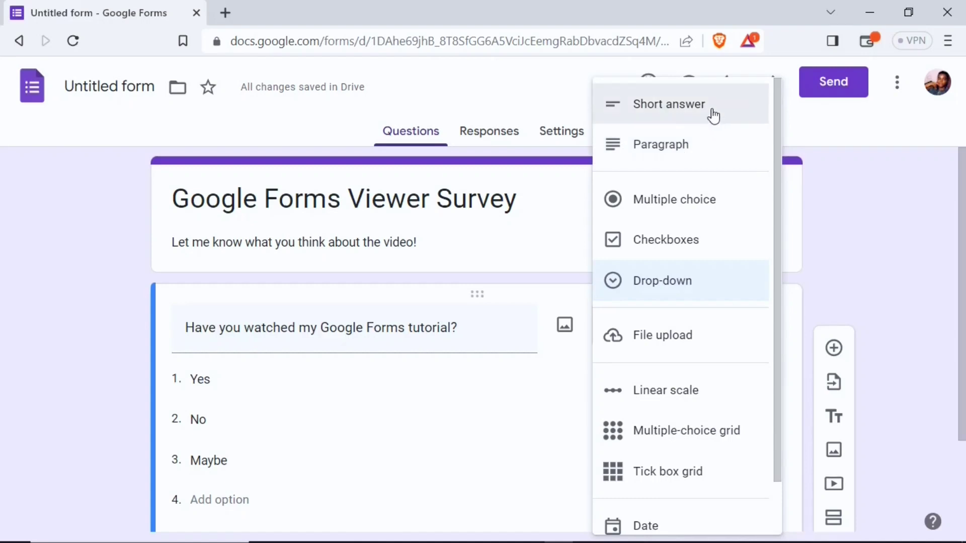
left_click(652, 108)
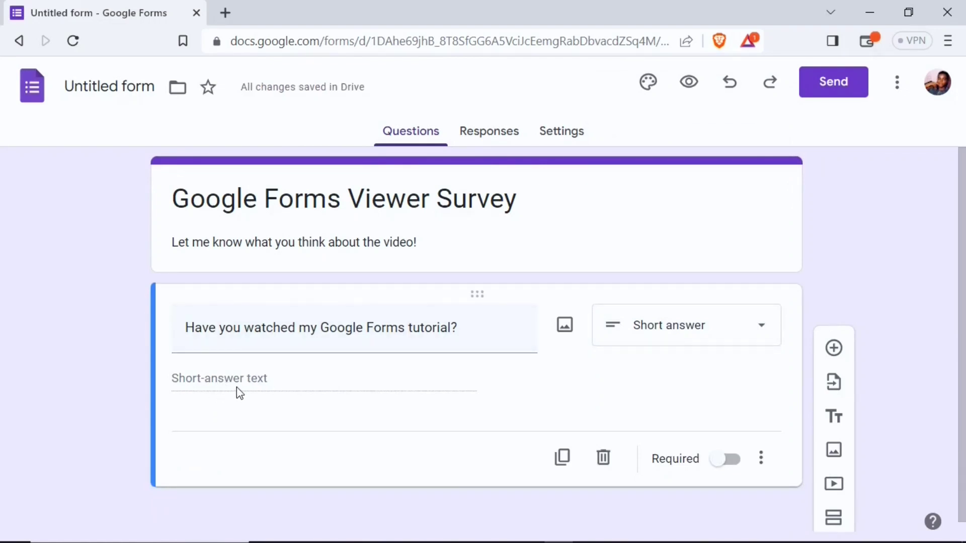
left_click(753, 335)
left_click(683, 151)
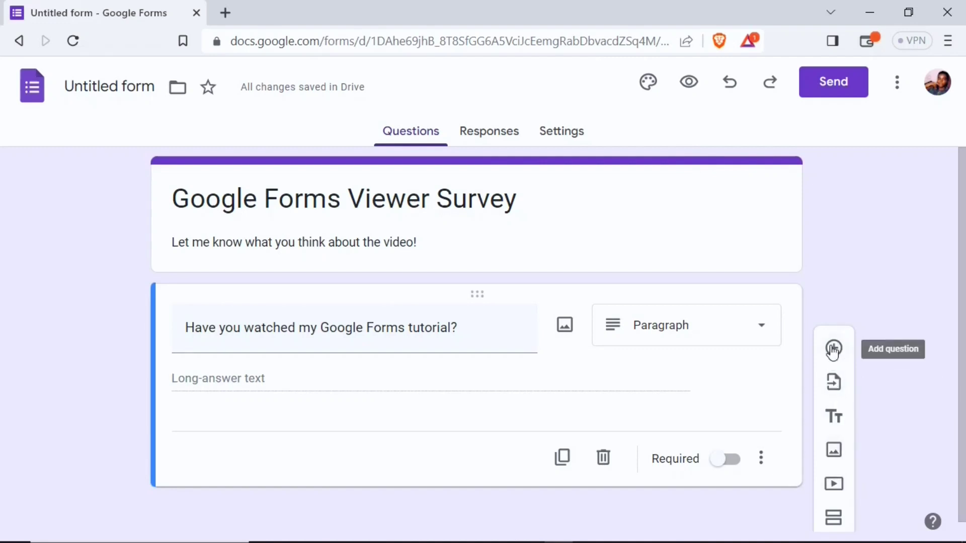
View the existing forms available for importing questions and close the selection without importing.
left_click(833, 383)
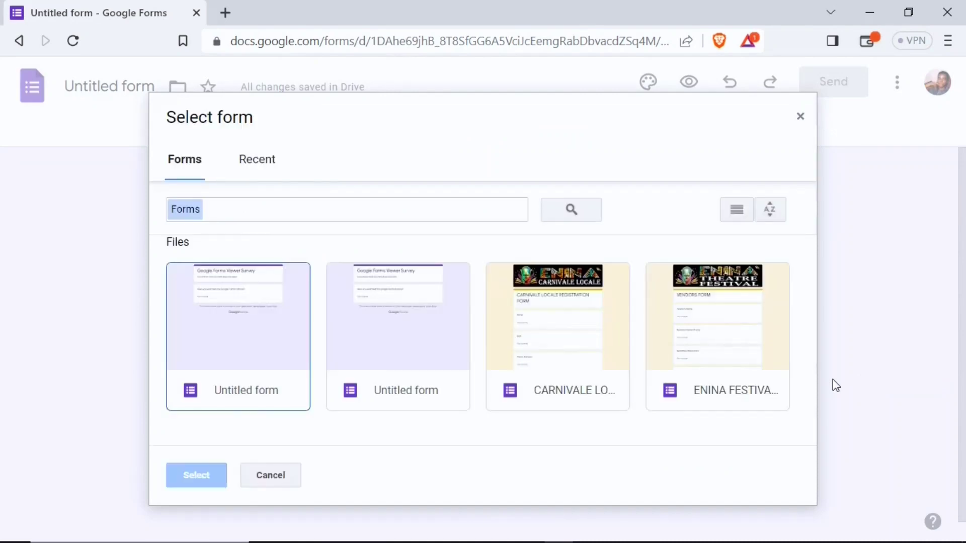
left_click(800, 116)
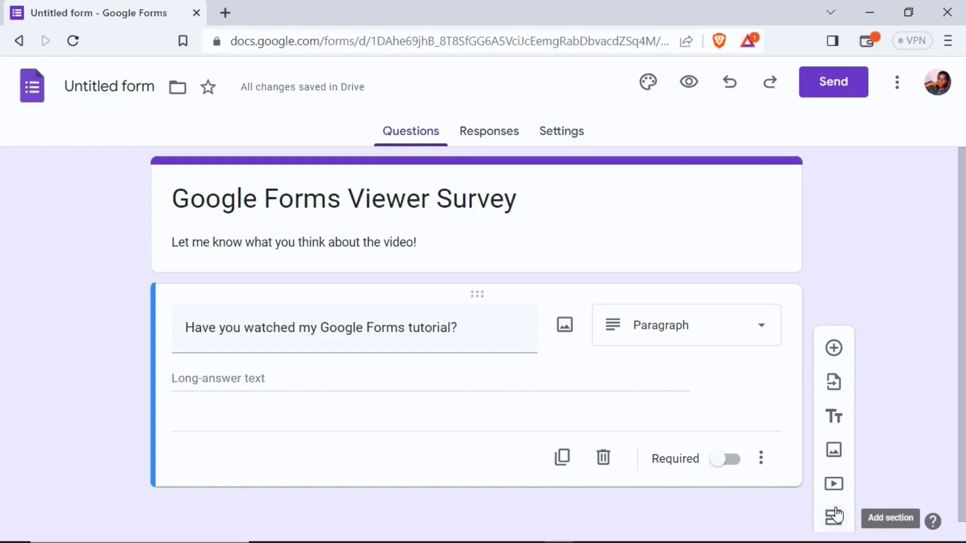
Add a second question, "Why haven't you watched my video?", with the Paragraph answer type.
left_click(833, 348)
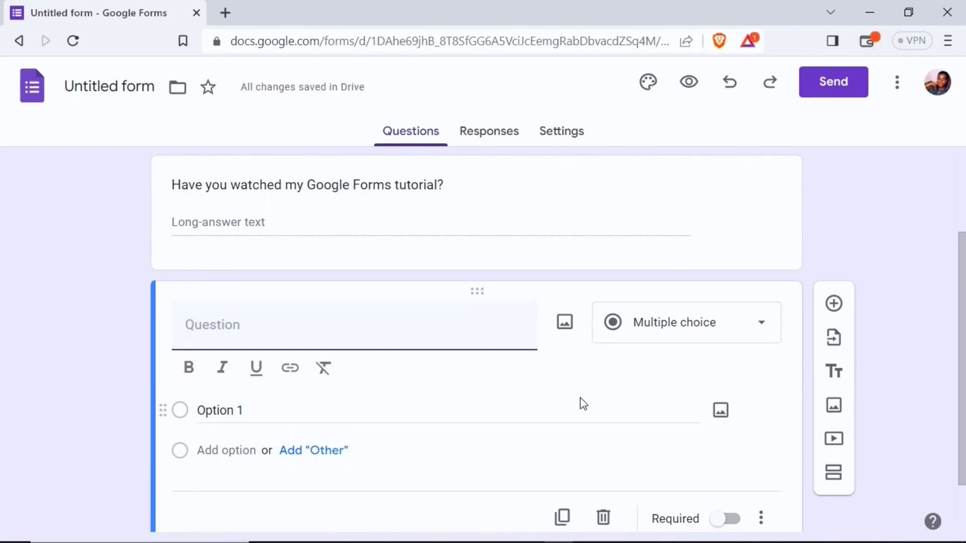
type("Why haven't you watched my video?")
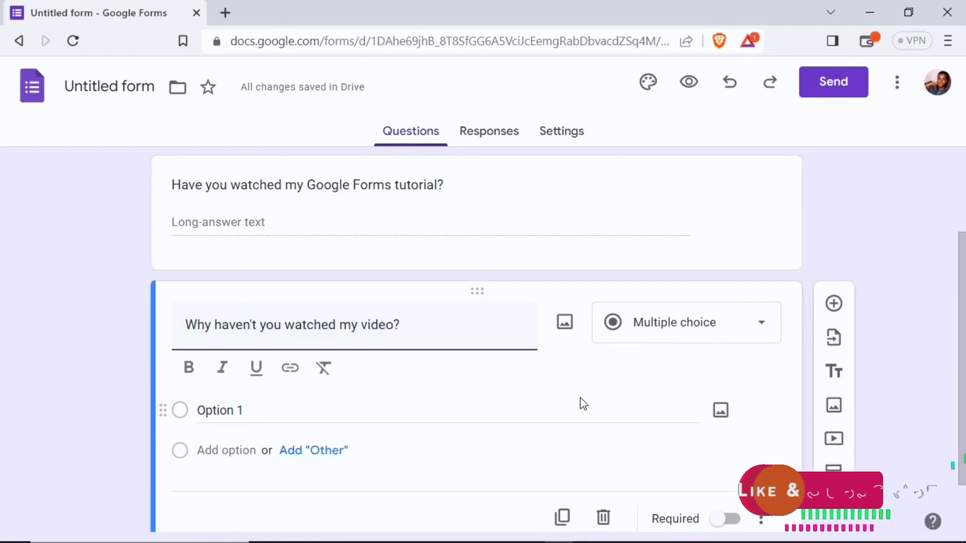
left_click(713, 324)
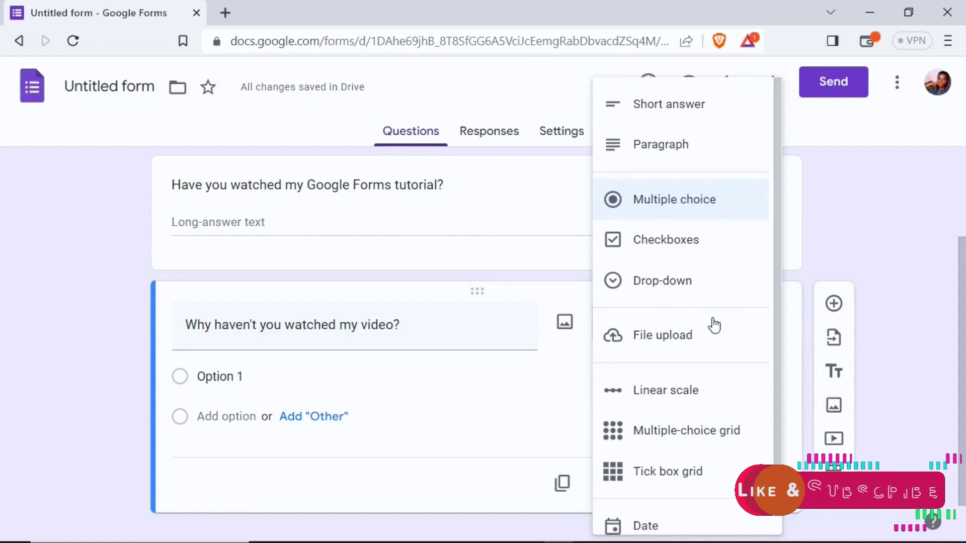
left_click(680, 160)
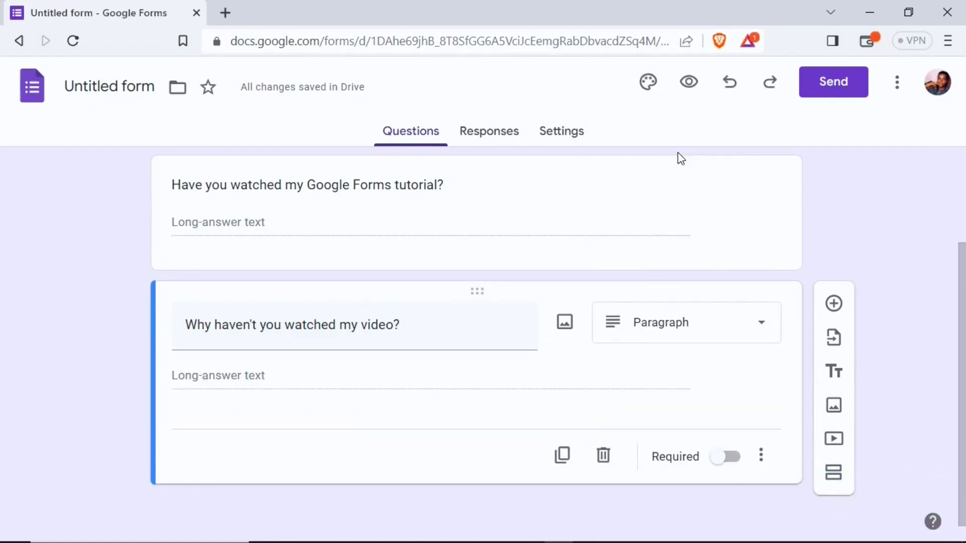
Change the answer type of the "Have you watched my Google Forms tutorial?" question to Multiple choice.
scroll(676, 218, "up", 1)
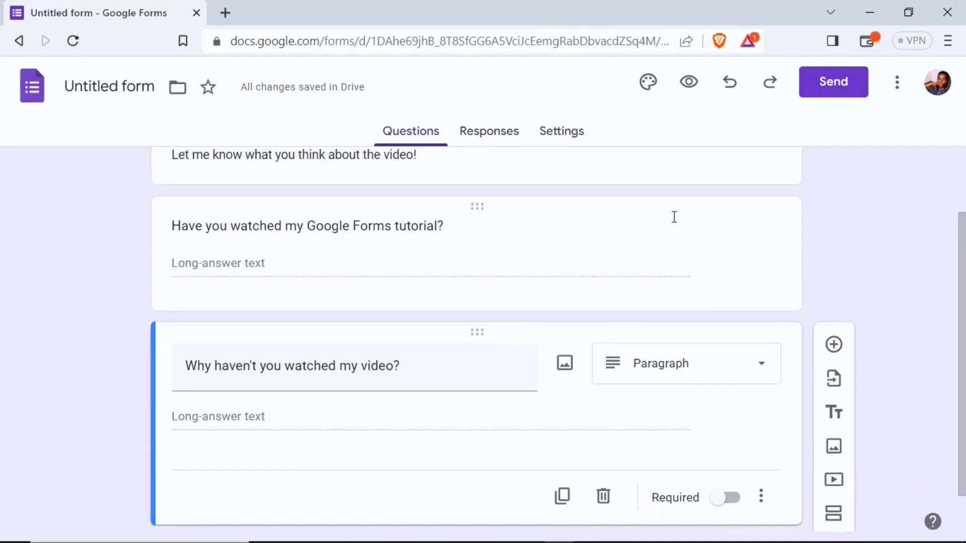
scroll(674, 217, "up", 1)
key("ctrl+a")
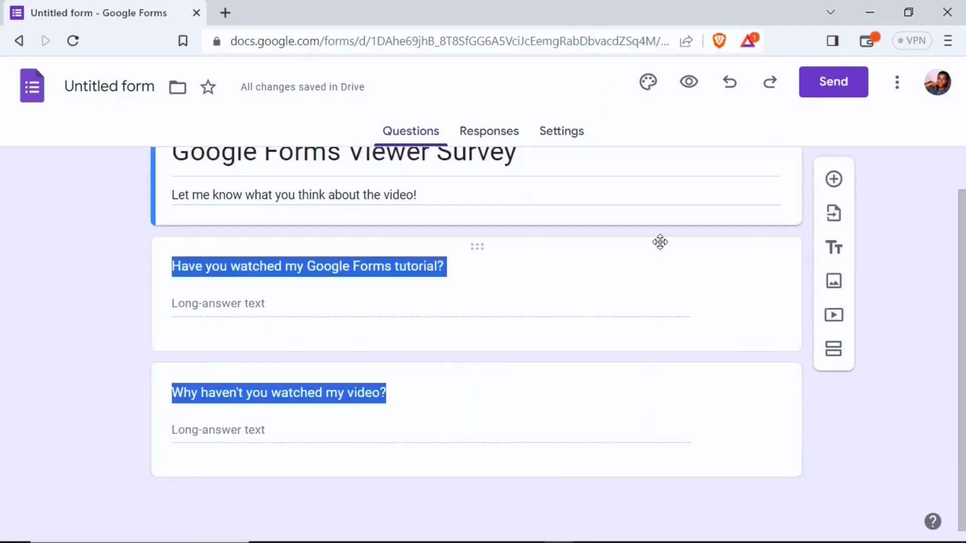
left_click(672, 293)
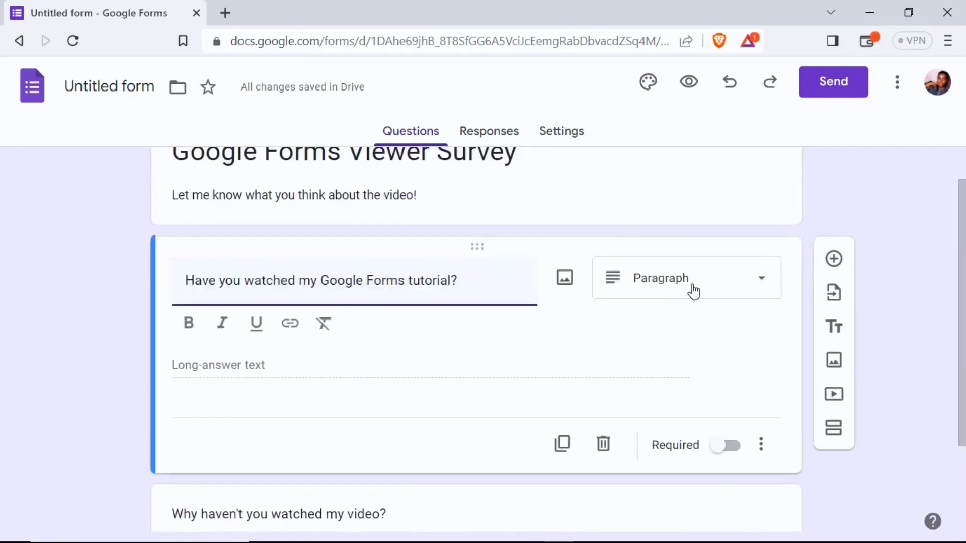
left_click(735, 286)
left_click(679, 202)
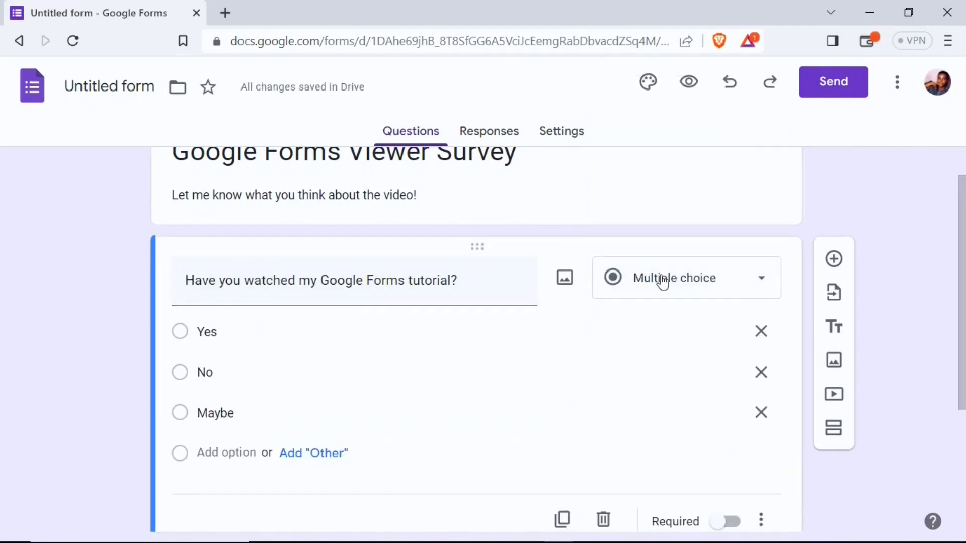
Add a new section at the end of the form and move the "Why haven't you watched my video?" question into it.
scroll(700, 298, "down", 4)
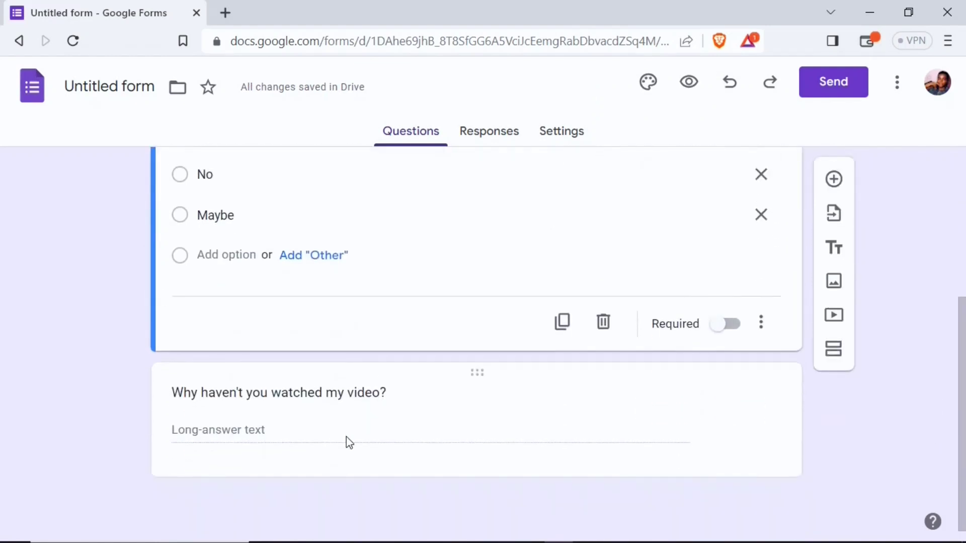
left_click(305, 425)
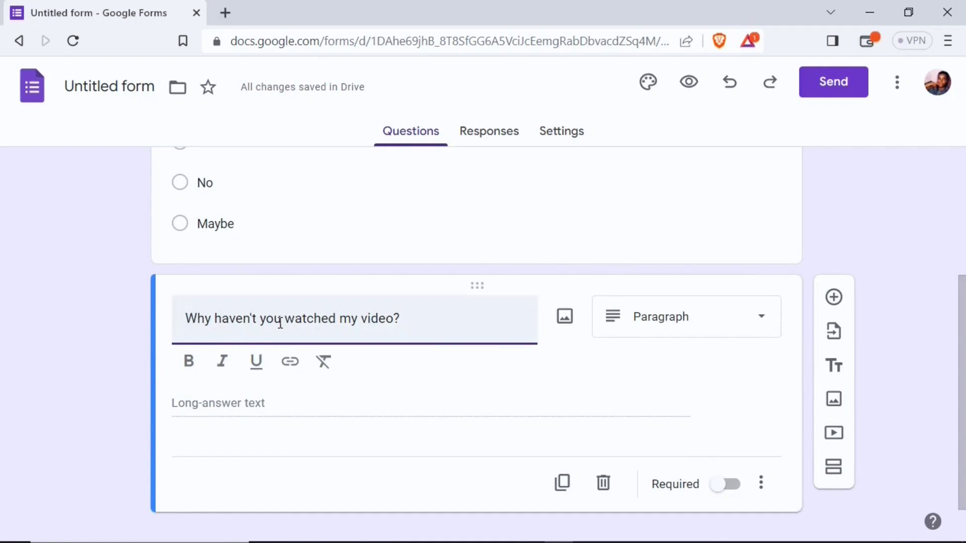
scroll(370, 287, "up", 1)
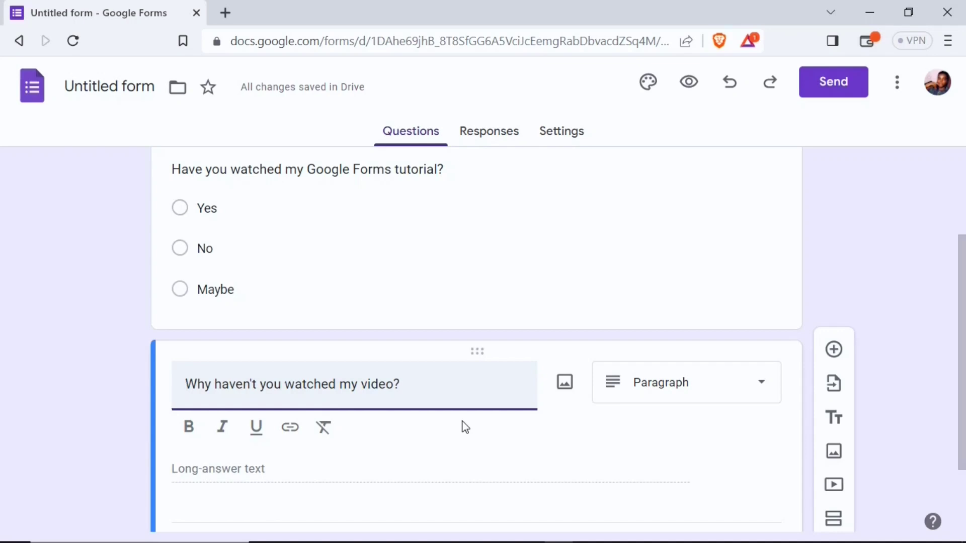
left_click(837, 521)
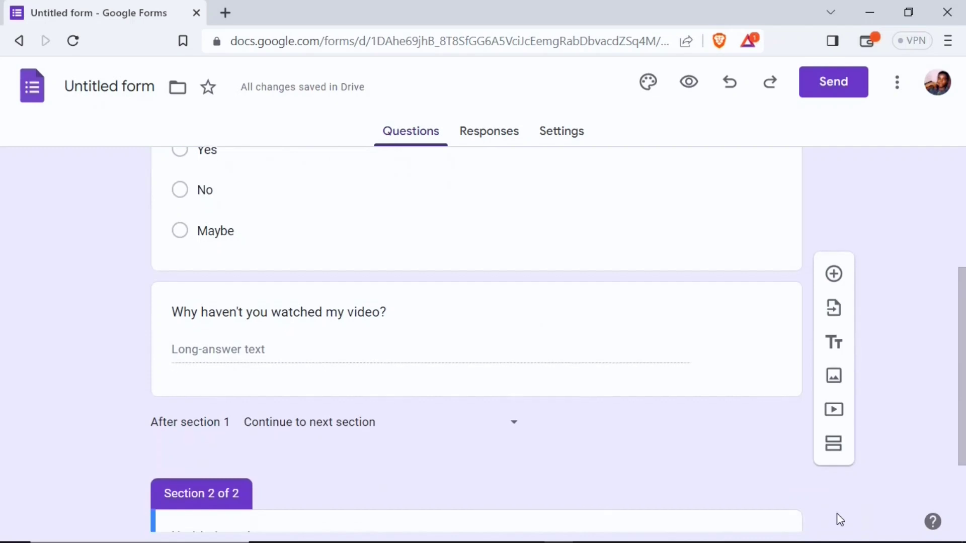
scroll(837, 518, "down", 1)
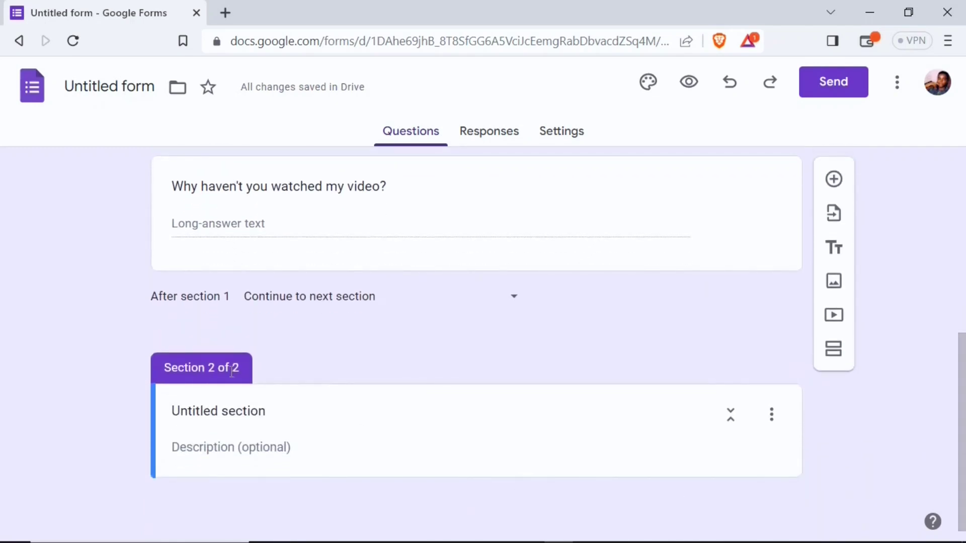
scroll(232, 371, "up", 1)
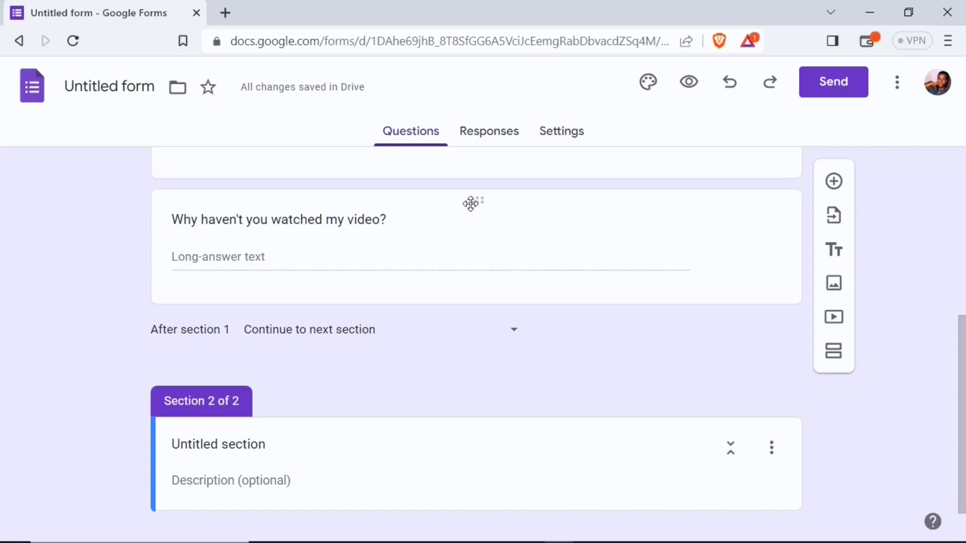
left_click_drag(470, 203, 515, 500)
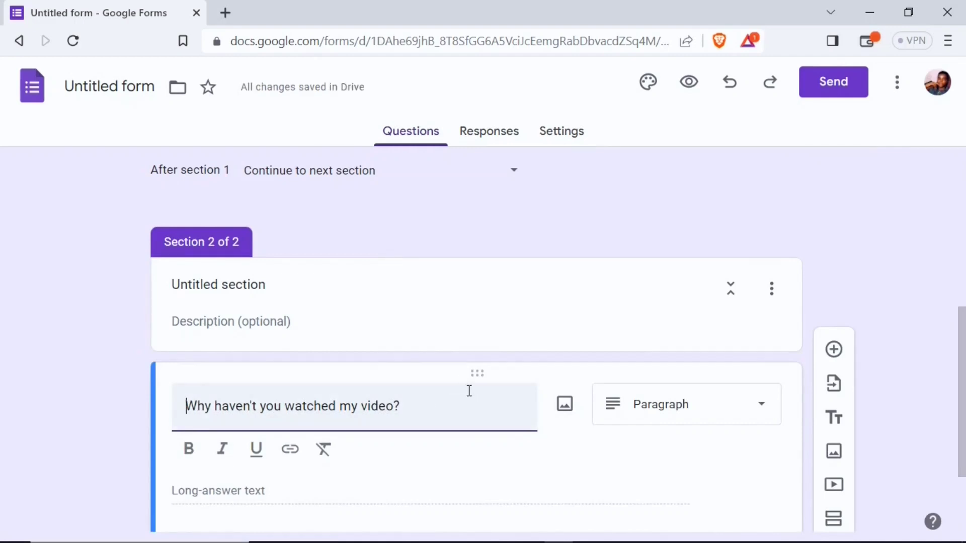
Title section 2 "I Haven't Watched your Video.".
scroll(493, 232, "up", 1)
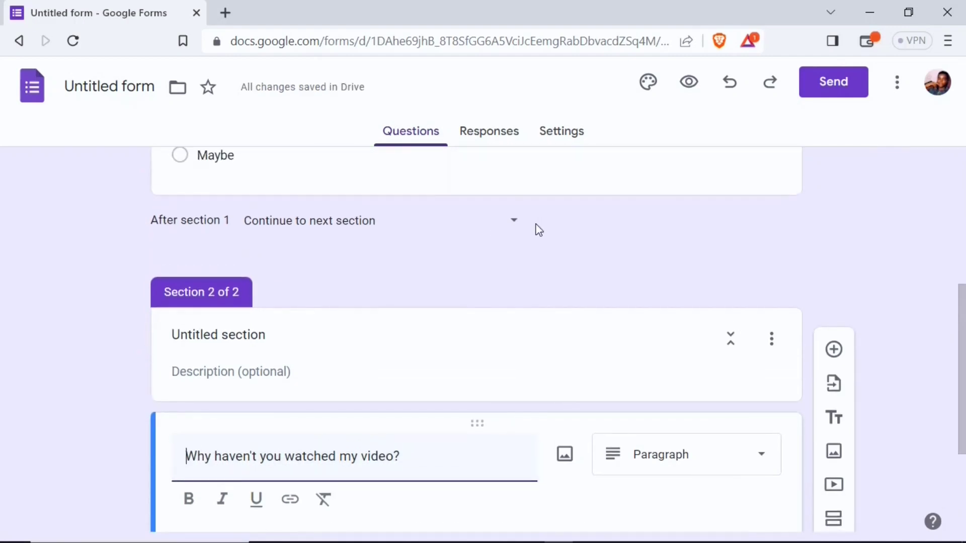
scroll(963, 355, "up", 5)
scroll(949, 340, "down", 3)
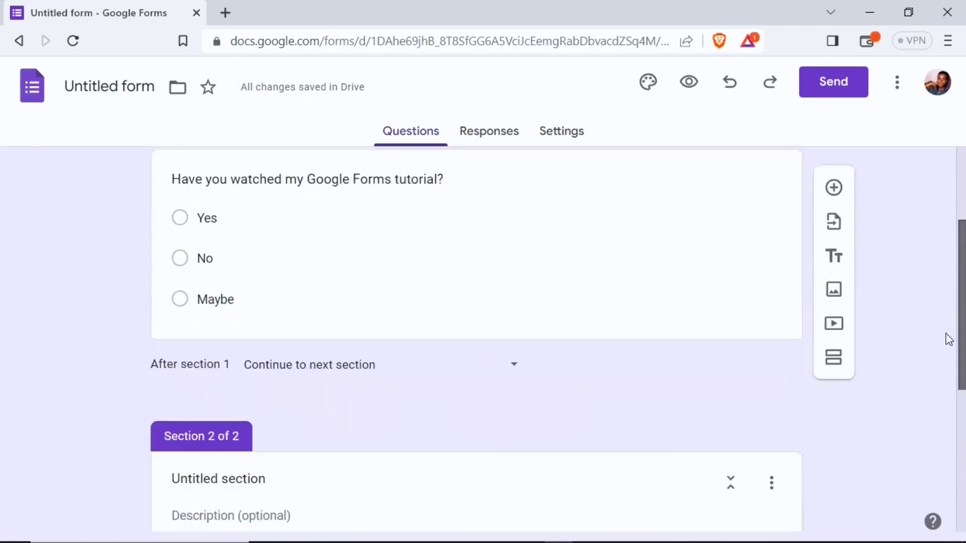
scroll(949, 340, "down", 6)
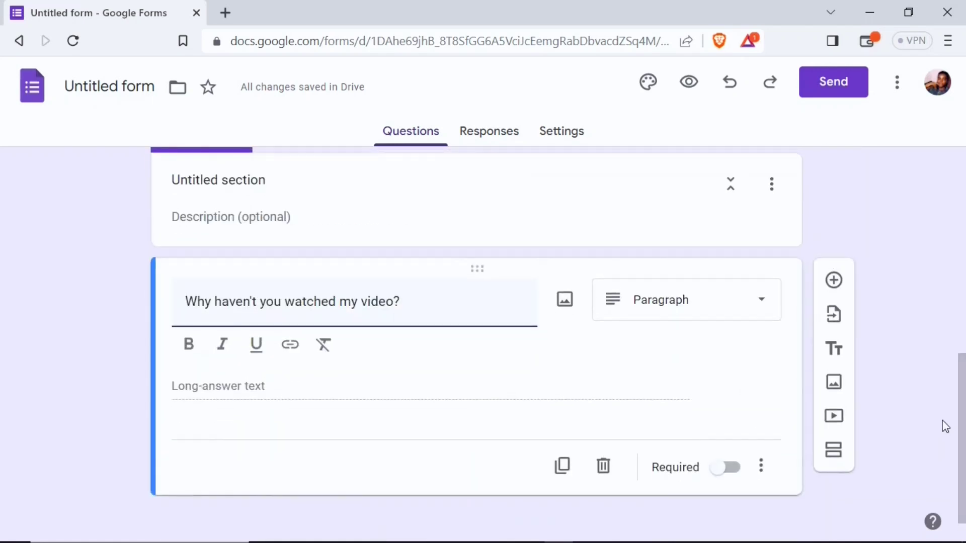
scroll(945, 427, "up", 1)
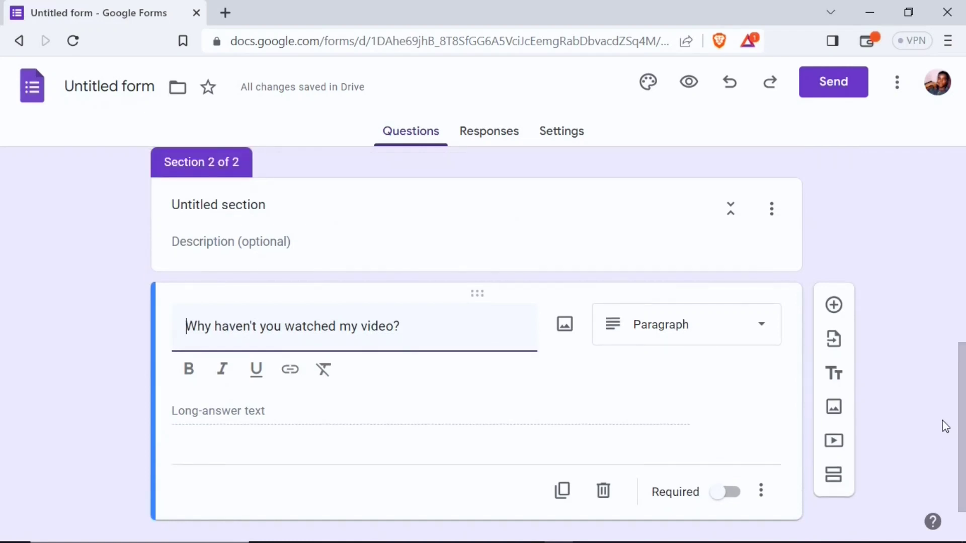
left_click(280, 200)
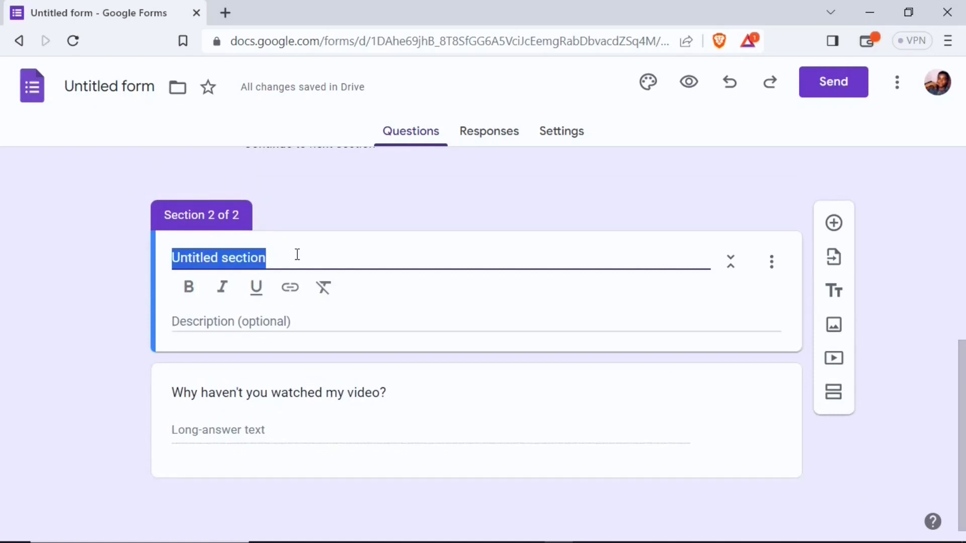
type("I Haven't Watched your Video.")
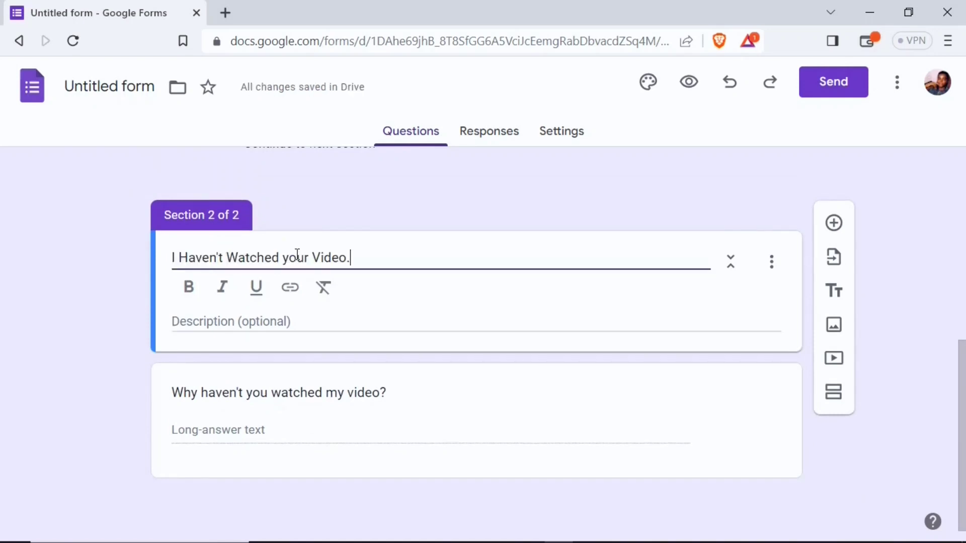
left_click(426, 392)
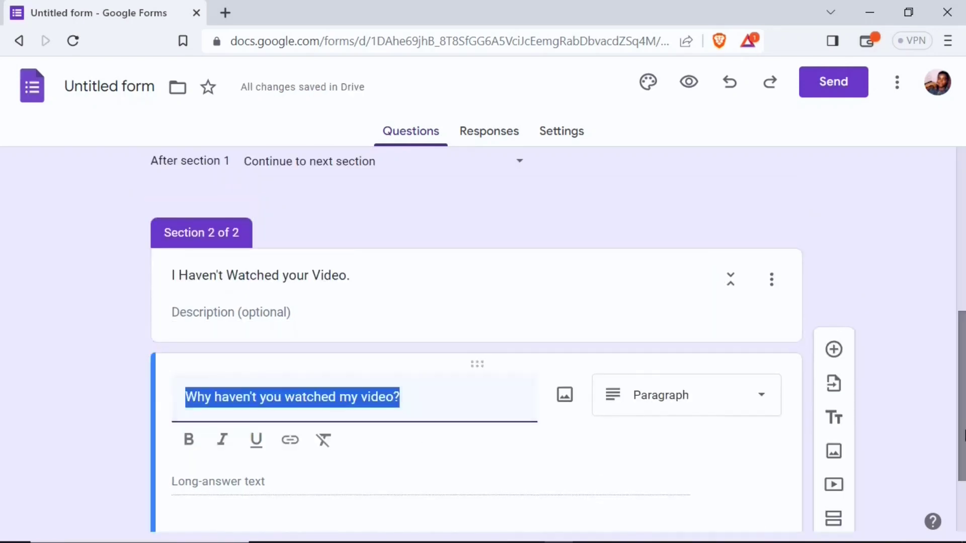
Enable going to a section based on answer for the tutorial question and route "No" to section 2 (I Haven't Watched your Video.).
left_click_drag(963, 470, 963, 315)
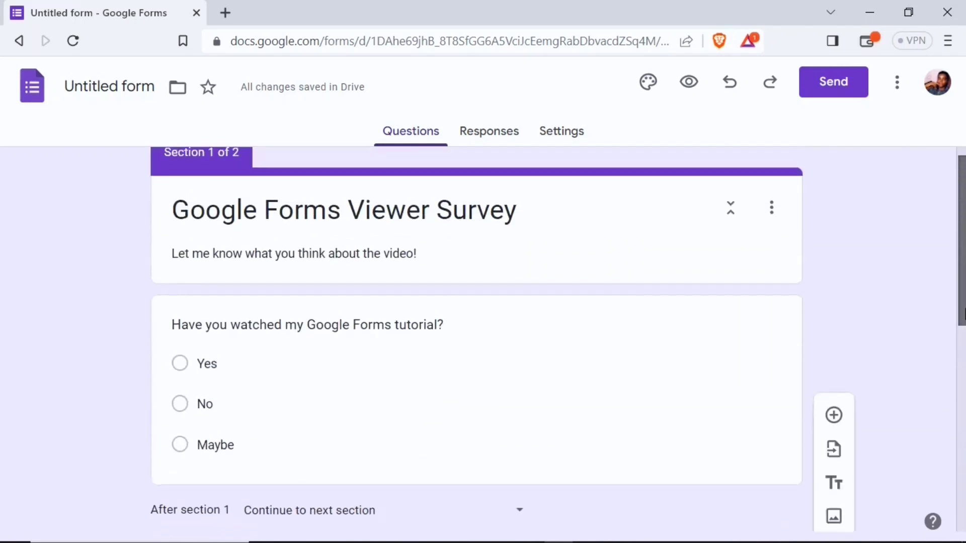
scroll(447, 411, "down", 2)
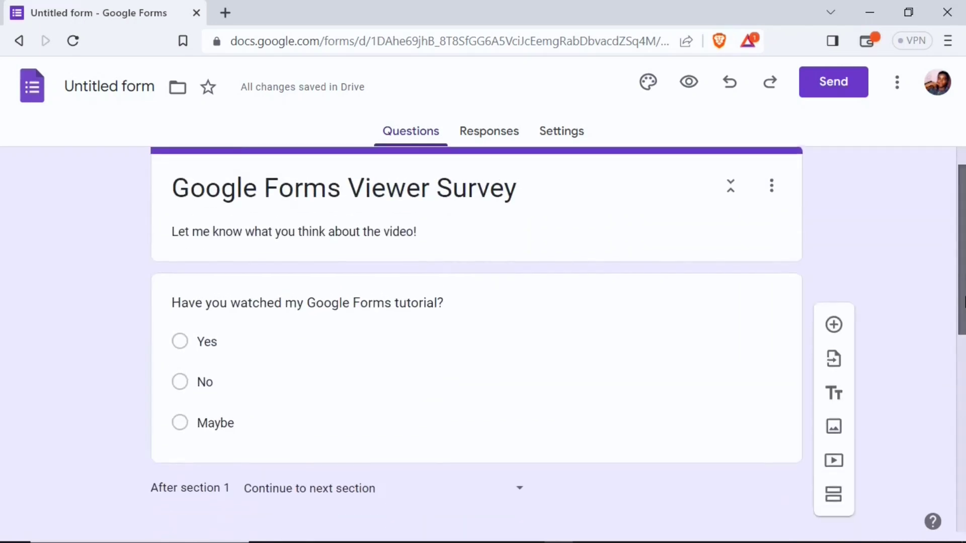
left_click(491, 376)
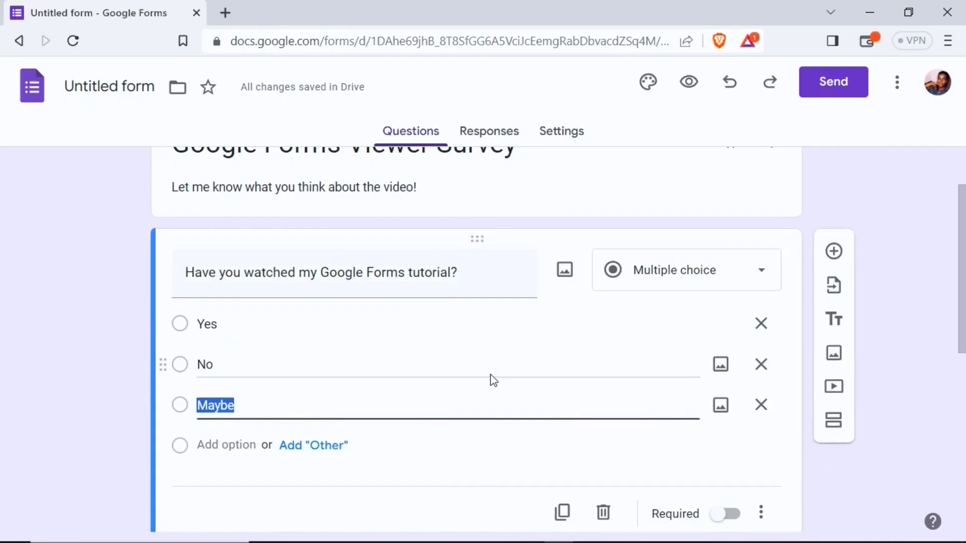
scroll(962, 368, "down", 2)
scroll(962, 368, "down", 2)
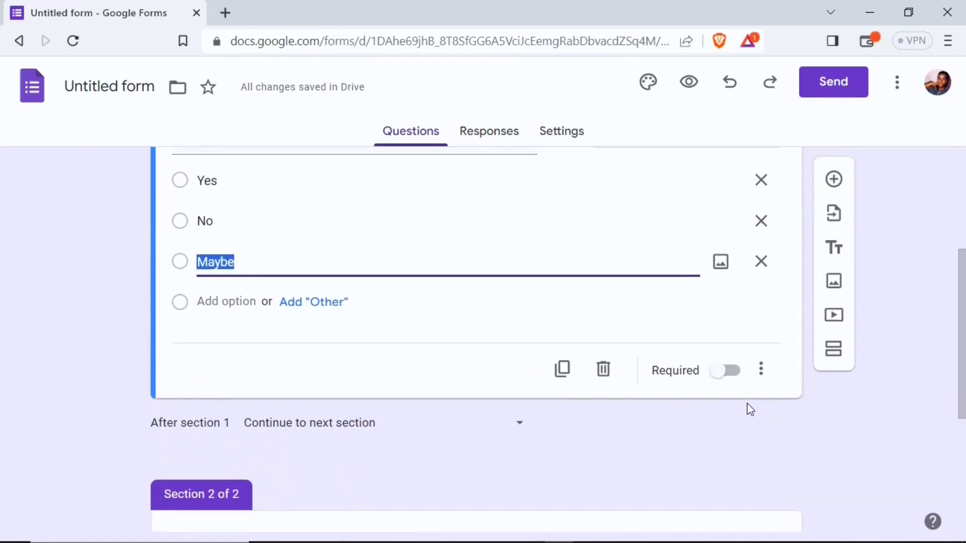
left_click(762, 377)
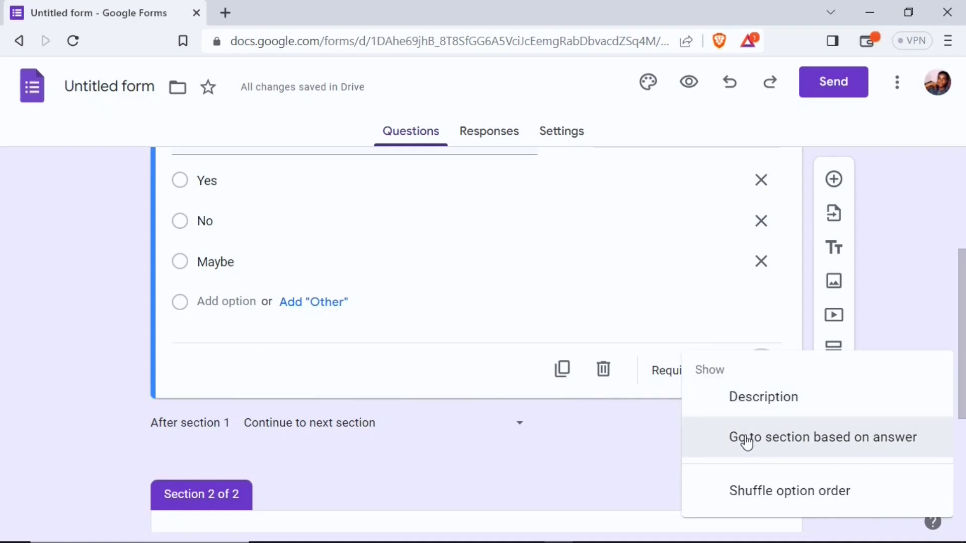
left_click(828, 446)
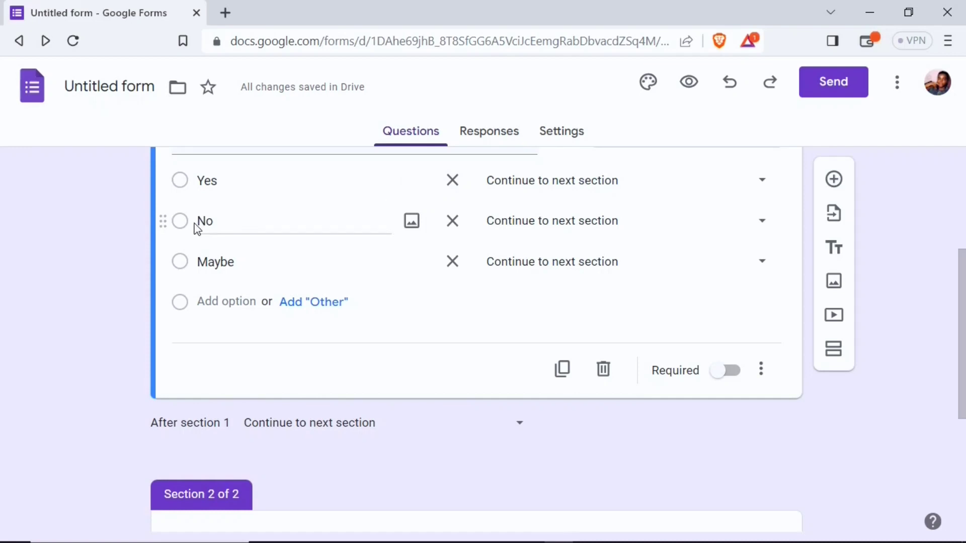
left_click(762, 224)
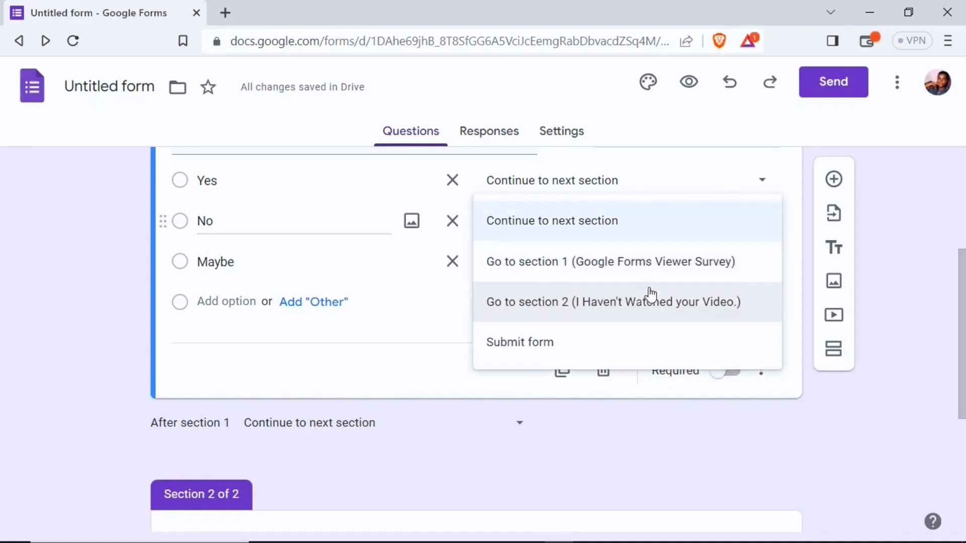
left_click(586, 312)
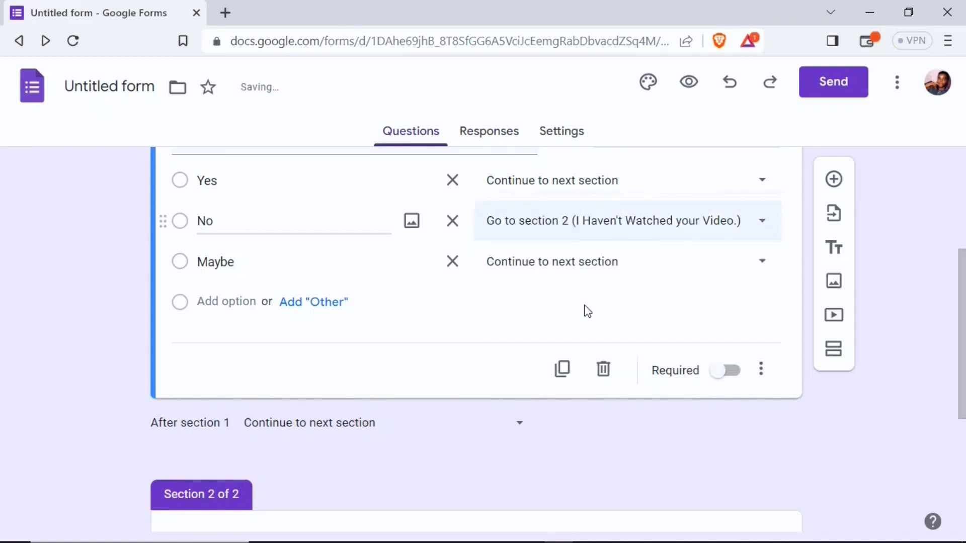
Add another section, placed third after the "I Haven't Watched your Video." section, and title it "Other Questions".
left_click(760, 182)
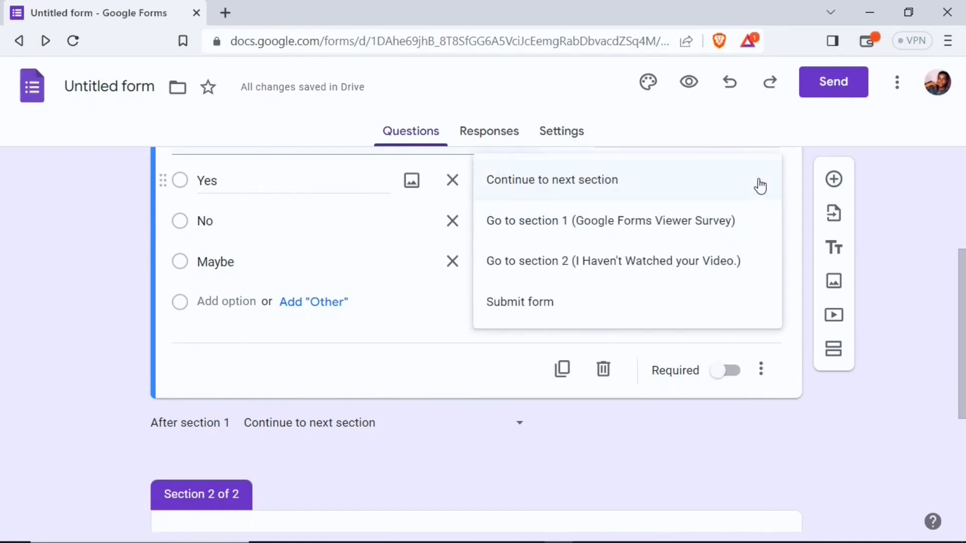
left_click(833, 348)
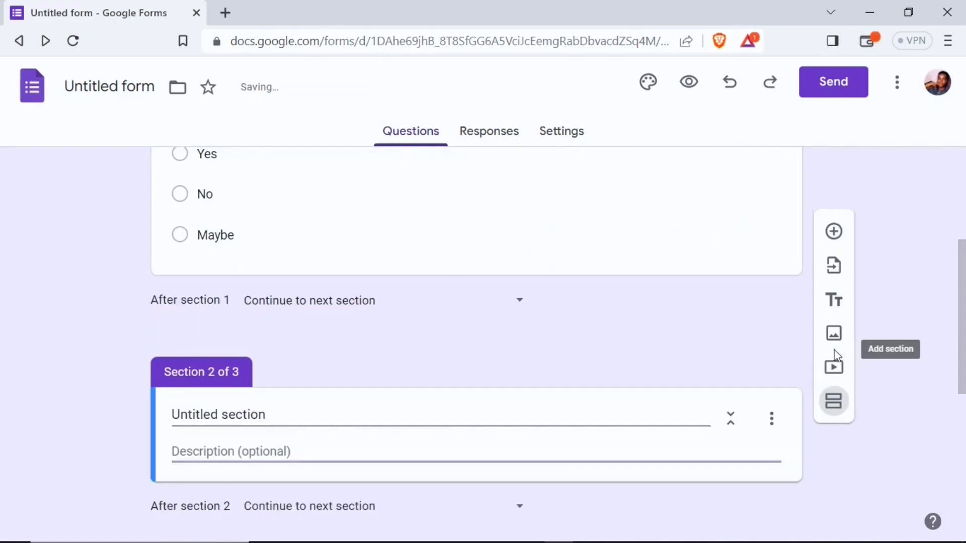
left_click(289, 404)
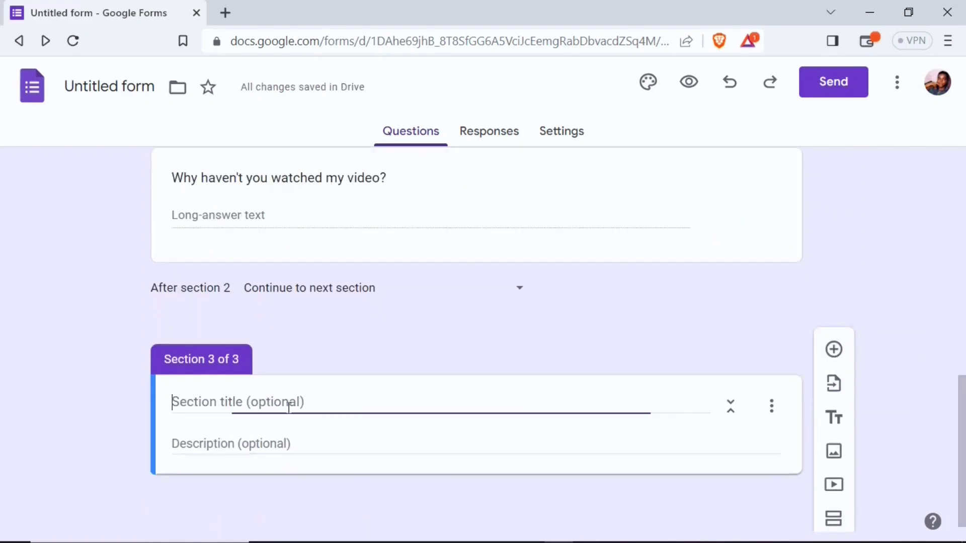
type("Other Questions")
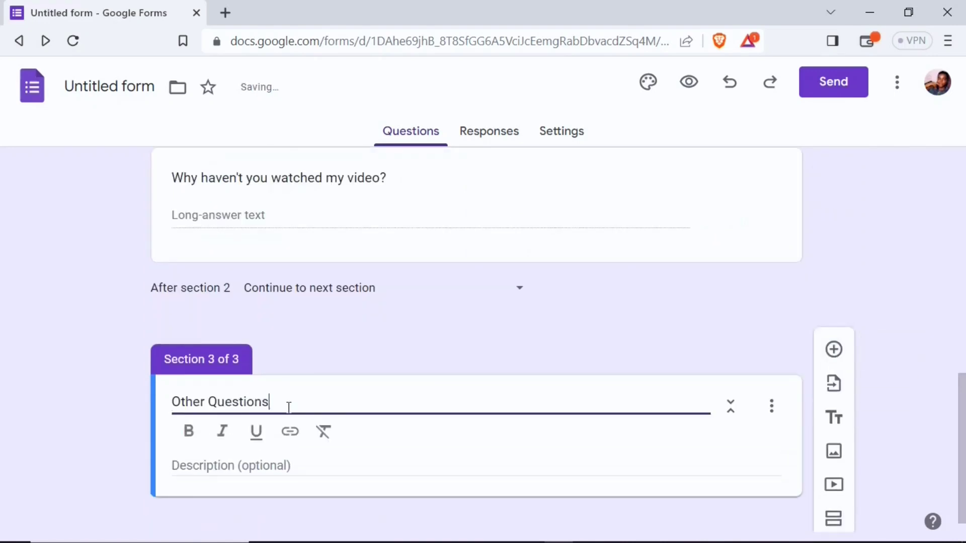
left_click(547, 301)
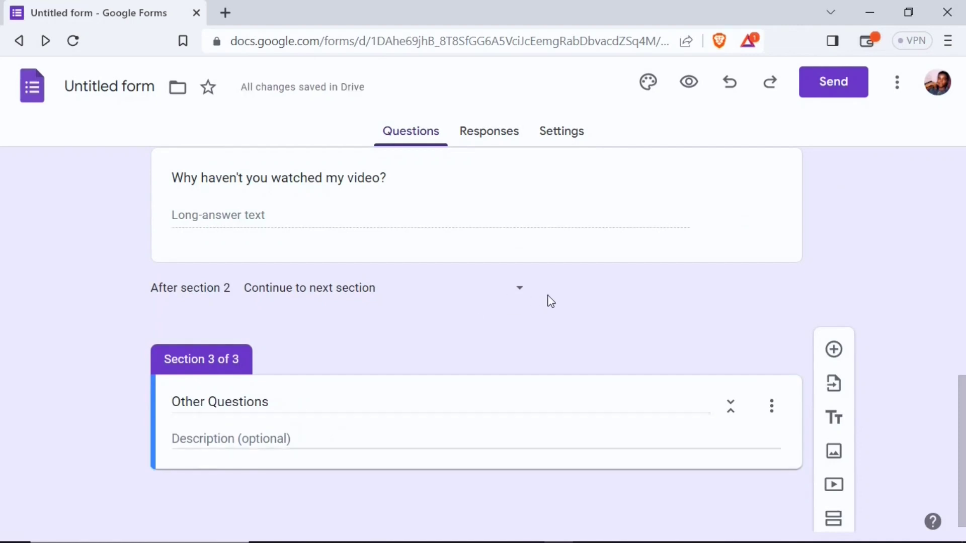
For the tutorial question, route "Yes" and "Maybe" to section 3 (Other Questions) and "No" to section 2 (I Haven't Watched your Video.).
scroll(476, 320, "up", 15)
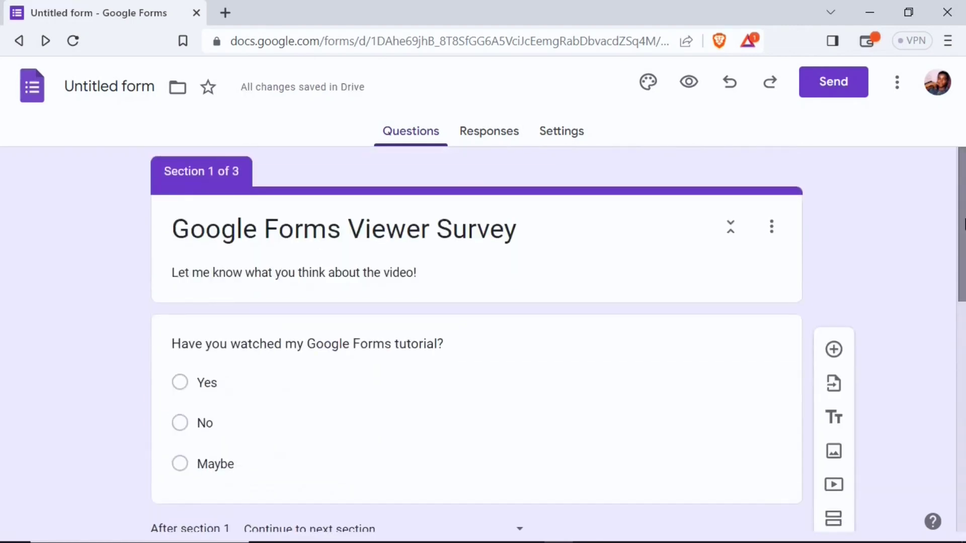
left_click(313, 442)
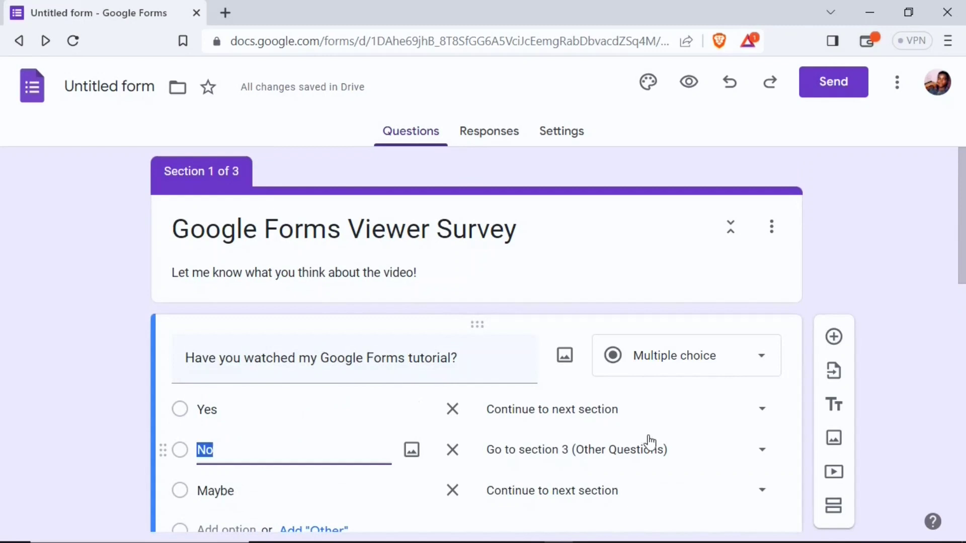
scroll(653, 448, "down", 1)
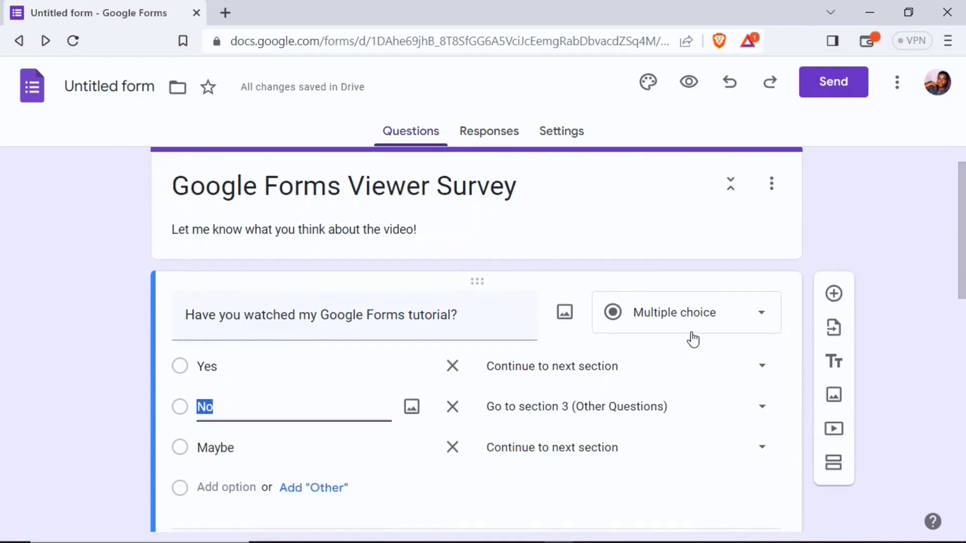
left_click(759, 372)
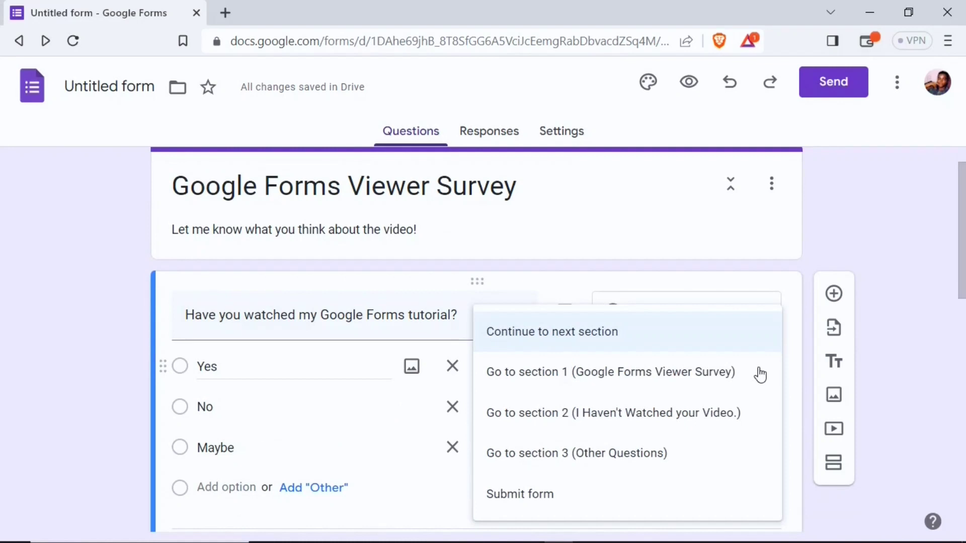
left_click(583, 453)
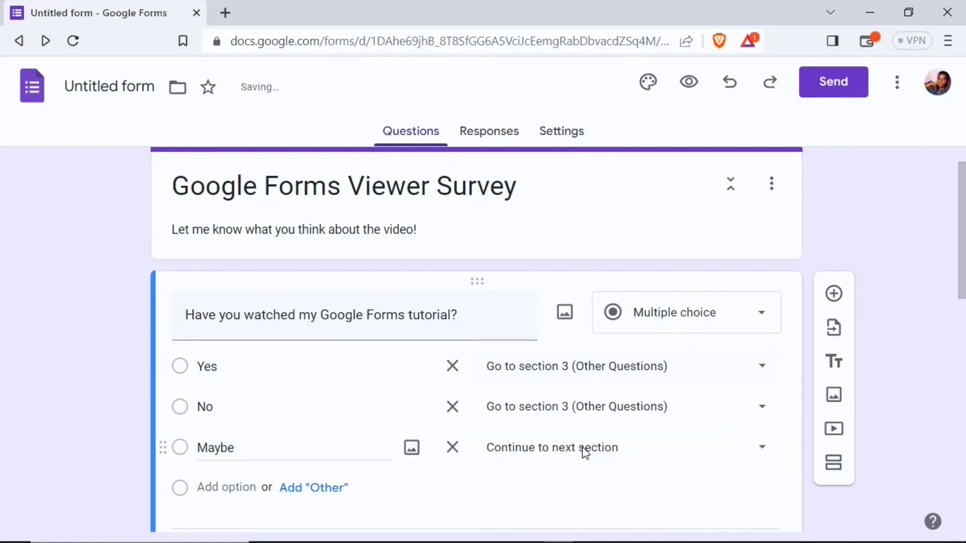
scroll(585, 453, "down", 3)
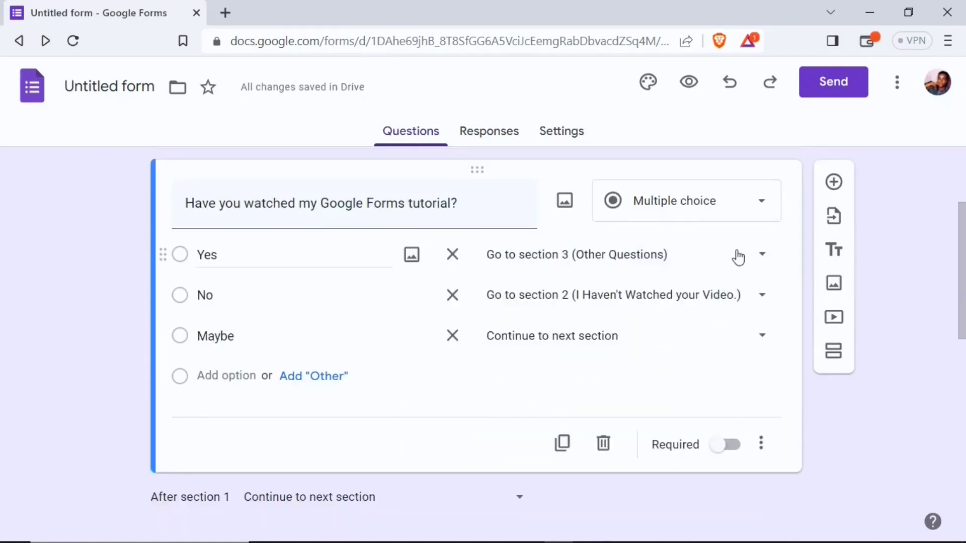
left_click(736, 255)
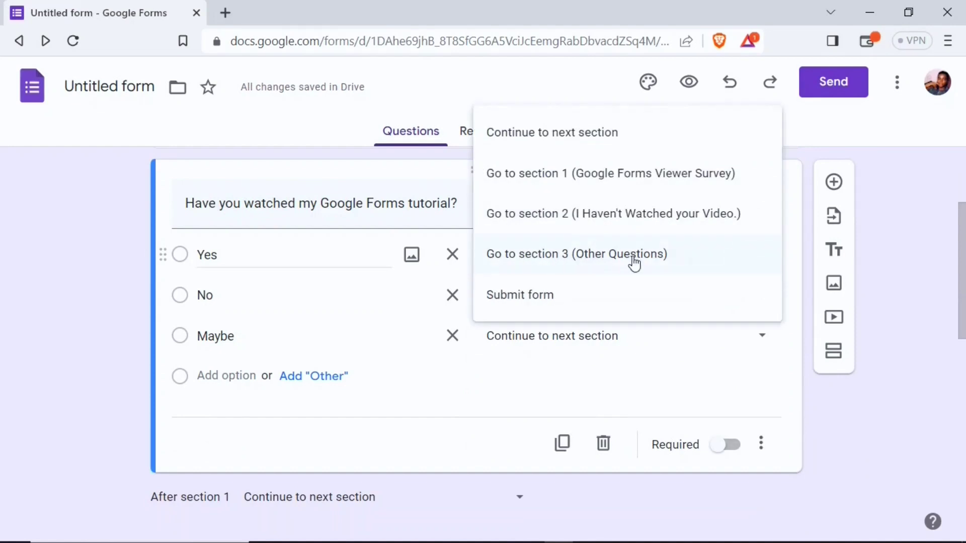
left_click(593, 269)
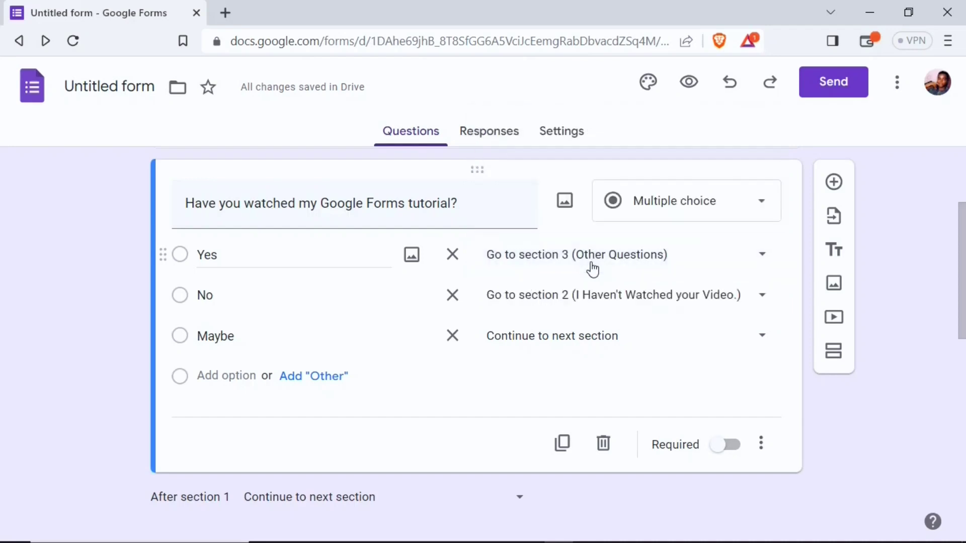
left_click(632, 344)
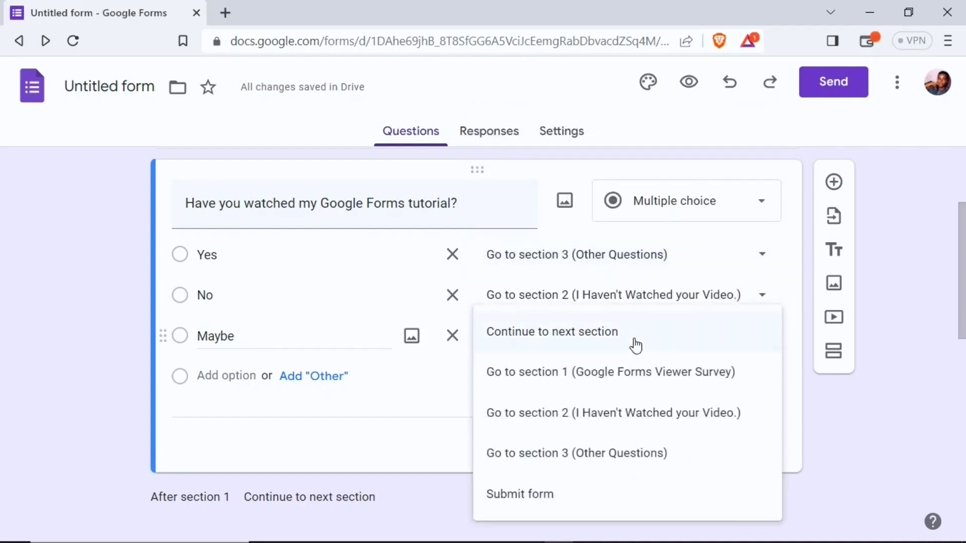
left_click(616, 452)
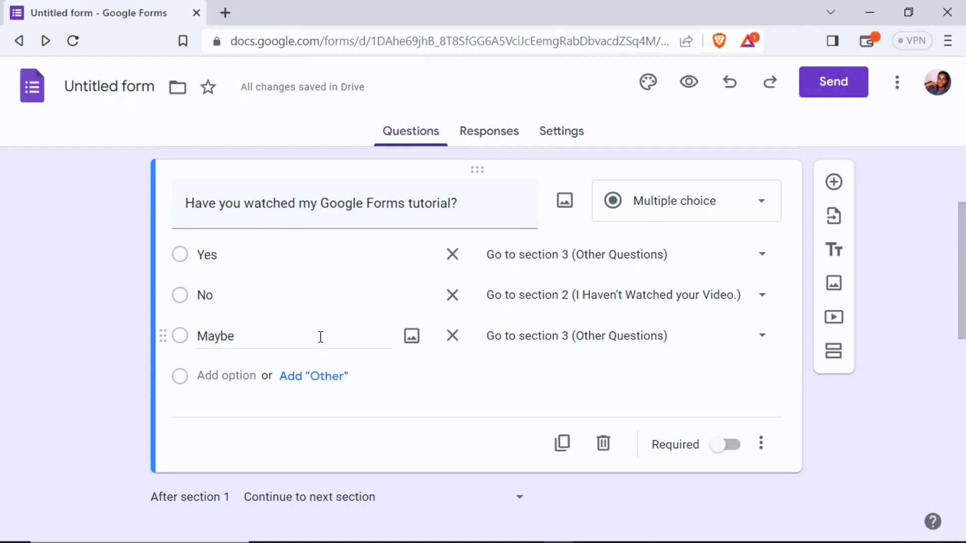
Preview the form, test the branching by answering the tutorial question with "Yes" and with "No", and return to the editor.
left_click(691, 83)
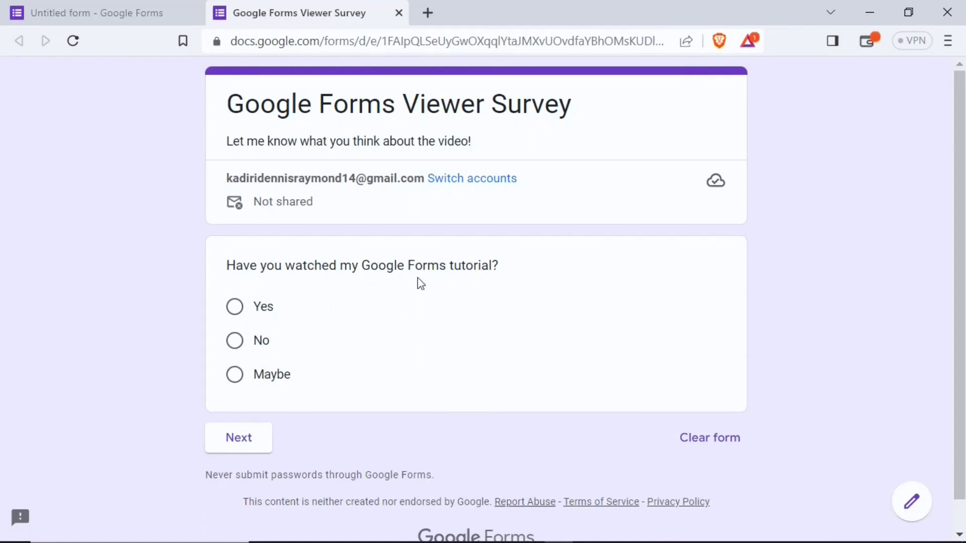
left_click(238, 308)
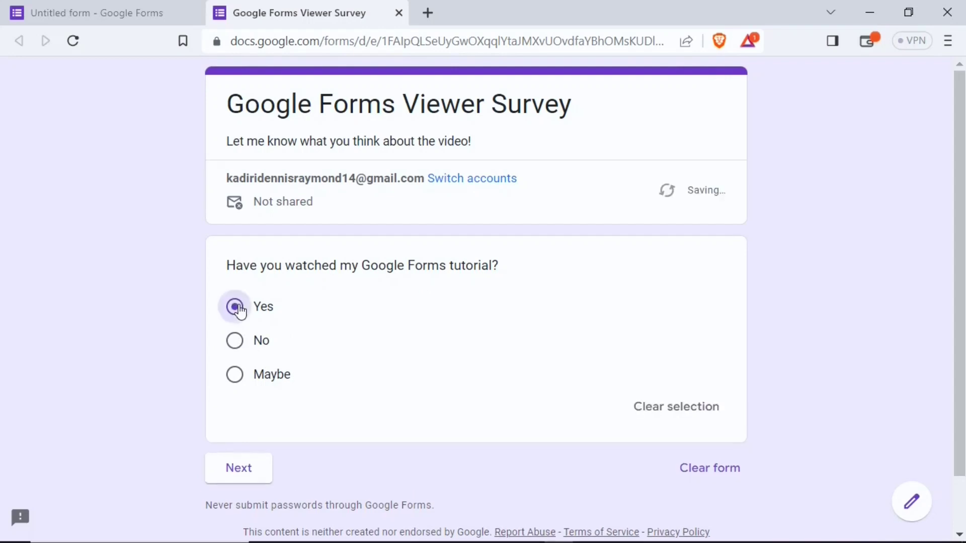
left_click(242, 466)
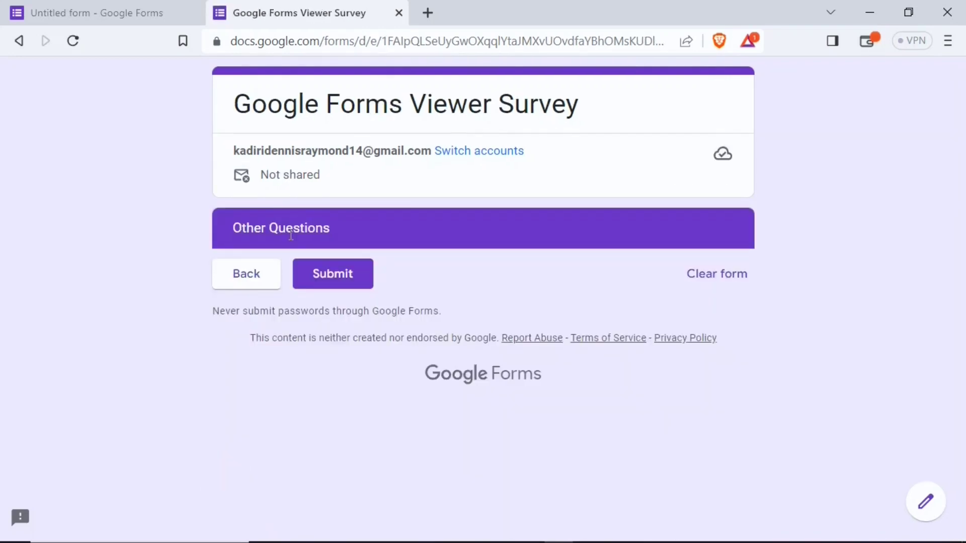
left_click(264, 283)
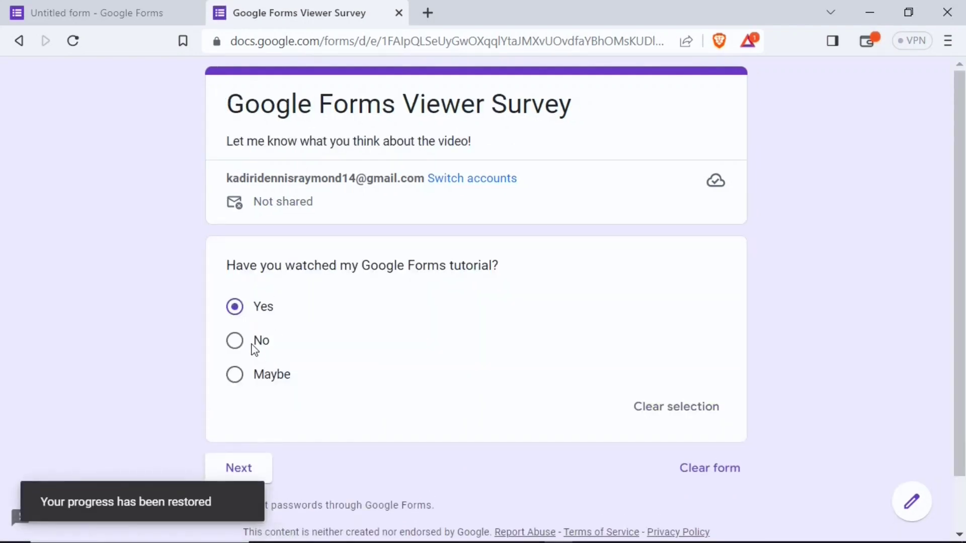
left_click(252, 346)
left_click(258, 472)
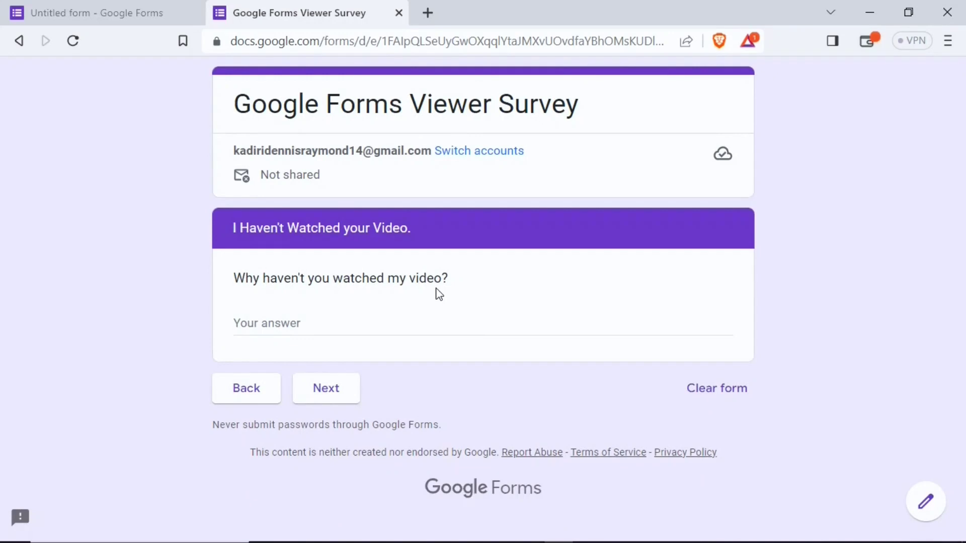
left_click(161, 11)
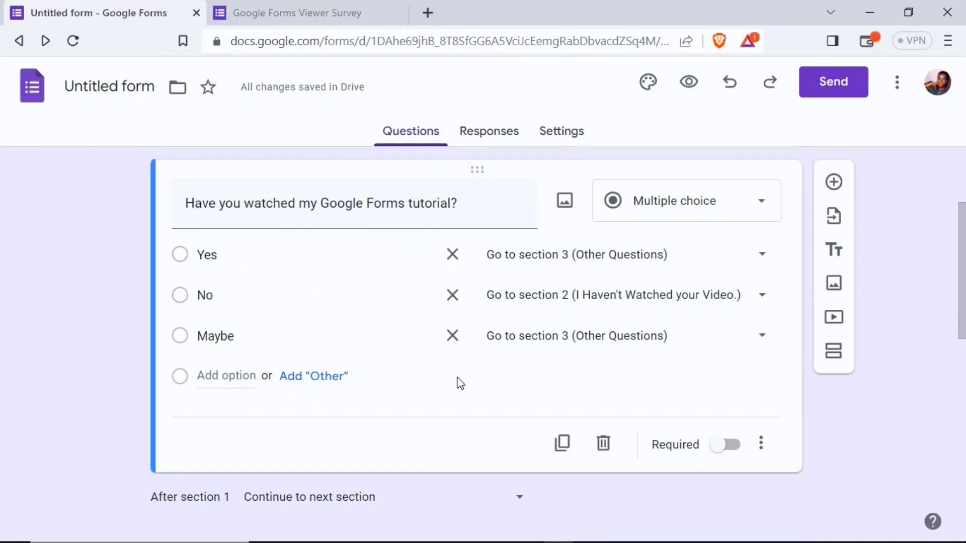
Duplicate the "Have you watched my Google Forms tutorial?" question and delete the copy.
left_click(562, 452)
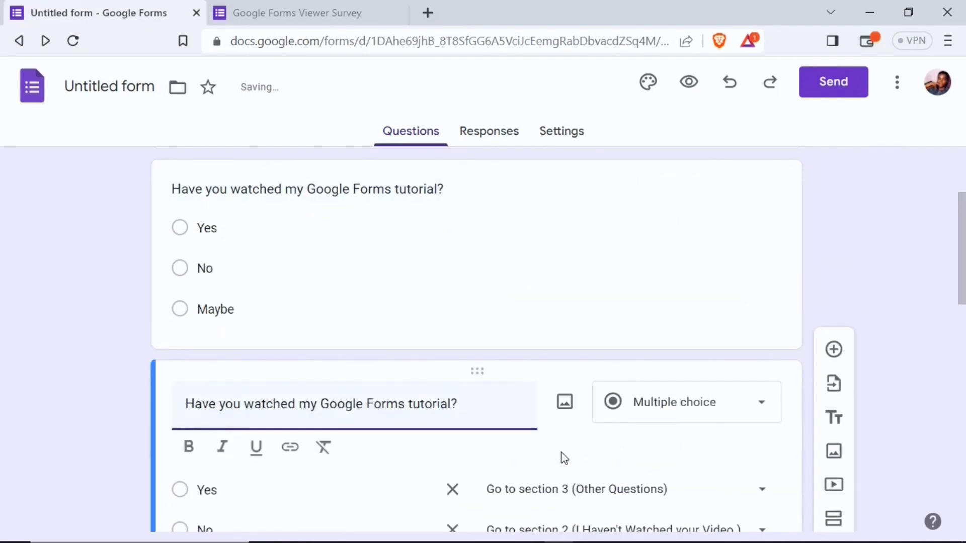
scroll(962, 331, "down", 6)
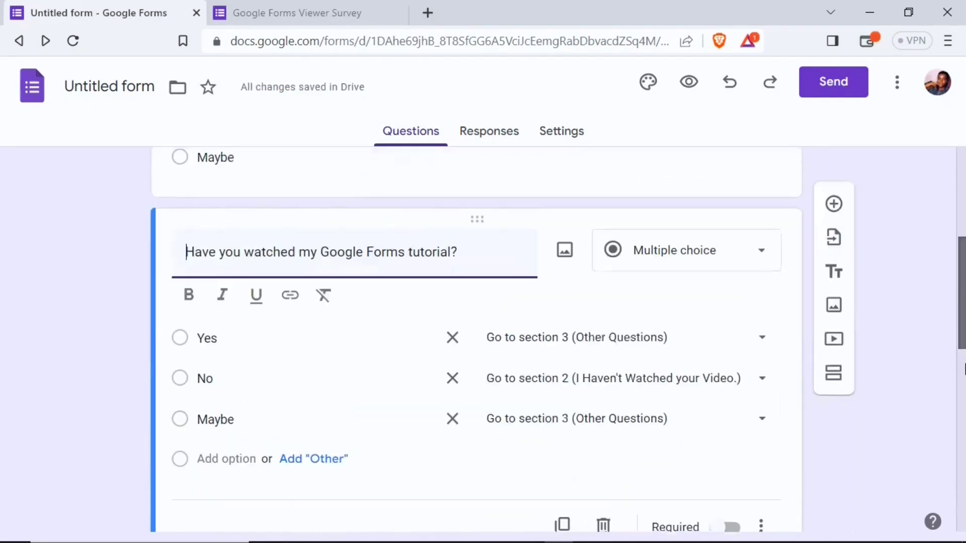
scroll(963, 276, "up", 6)
scroll(962, 275, "up", 3)
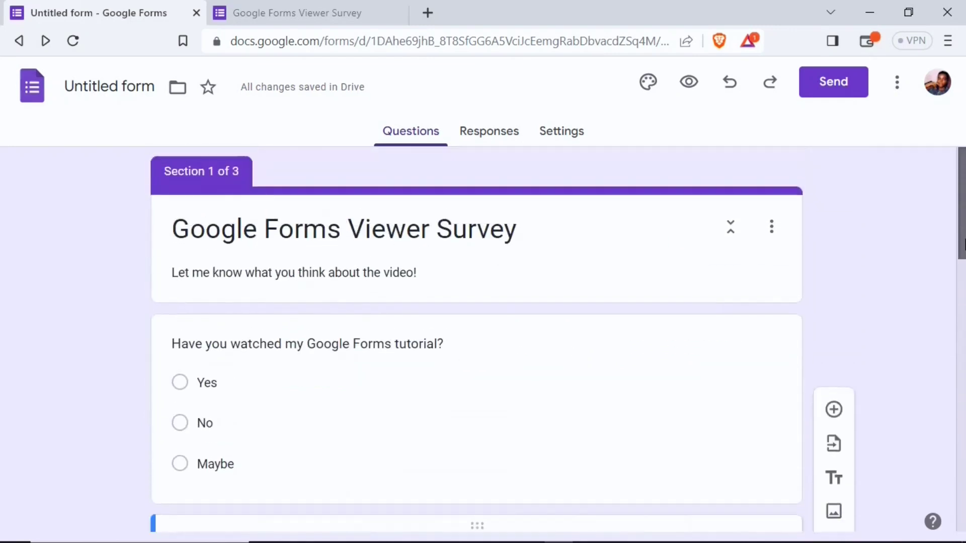
scroll(950, 324, "down", 9)
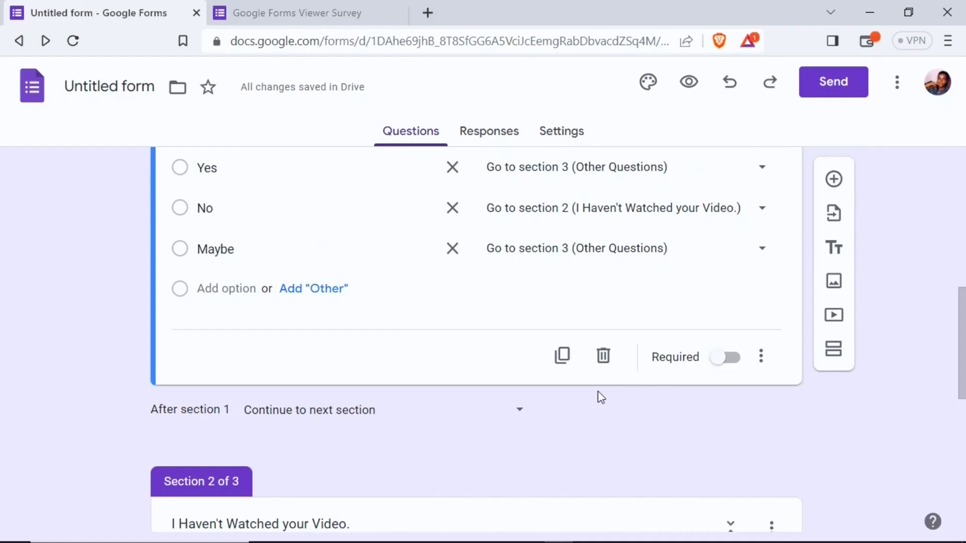
left_click(600, 357)
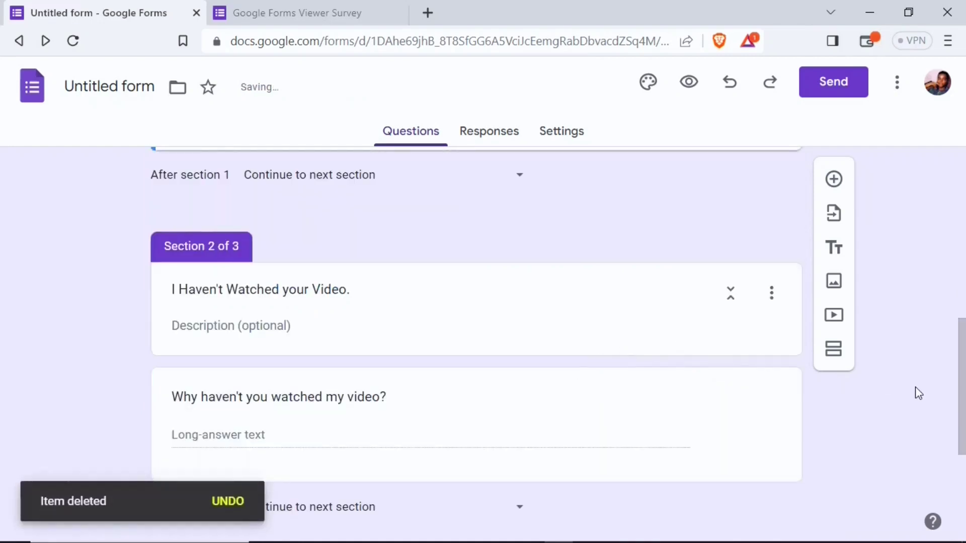
key("ctrl+z")
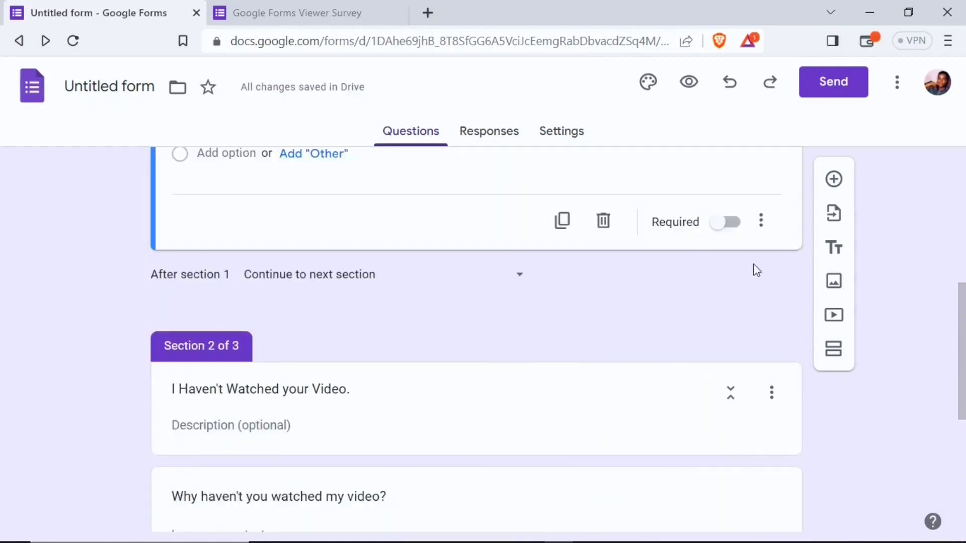
Make the tutorial question required and switch it back to optional.
left_click(725, 227)
left_click(727, 227)
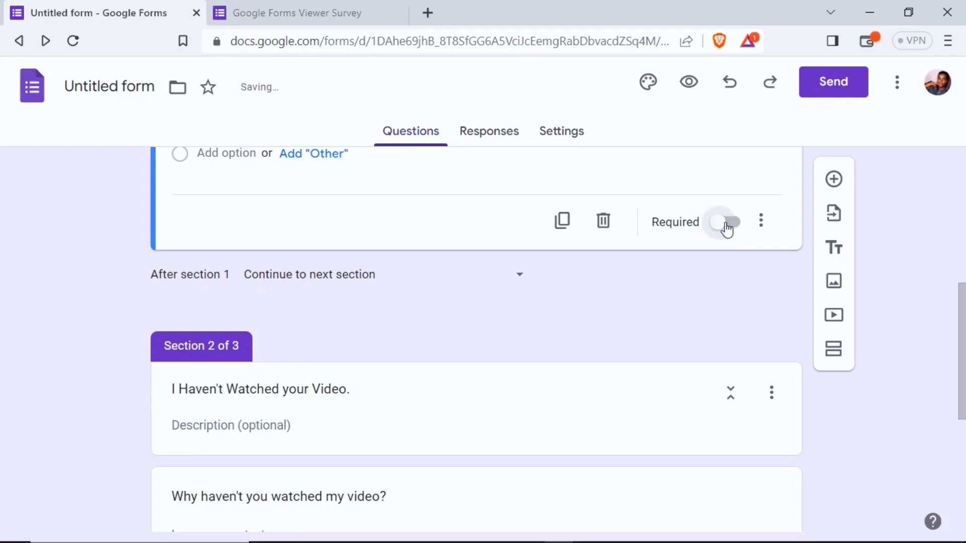
Try Shuffle option order on the tutorial question, check it in the form preview, and turn it off again.
left_click(761, 221)
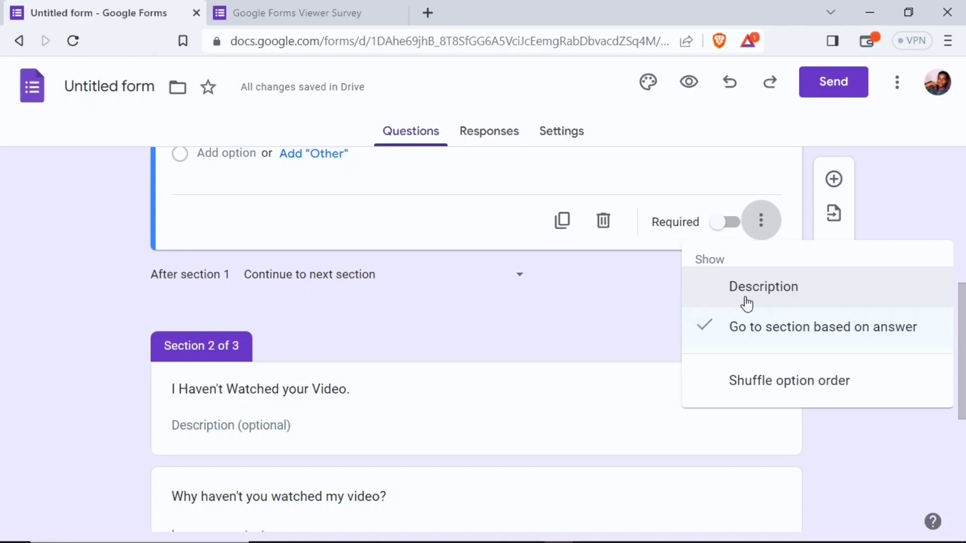
left_click(774, 387)
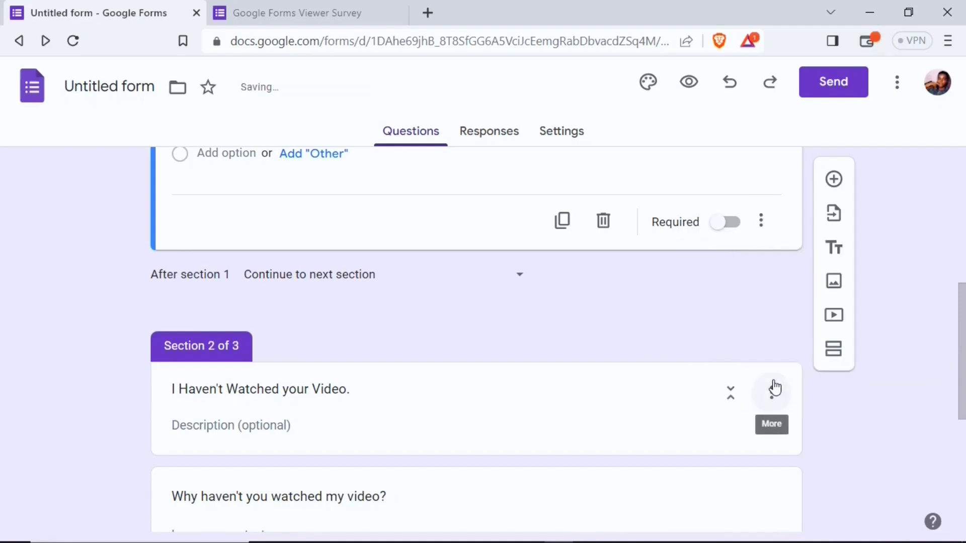
left_click(697, 85)
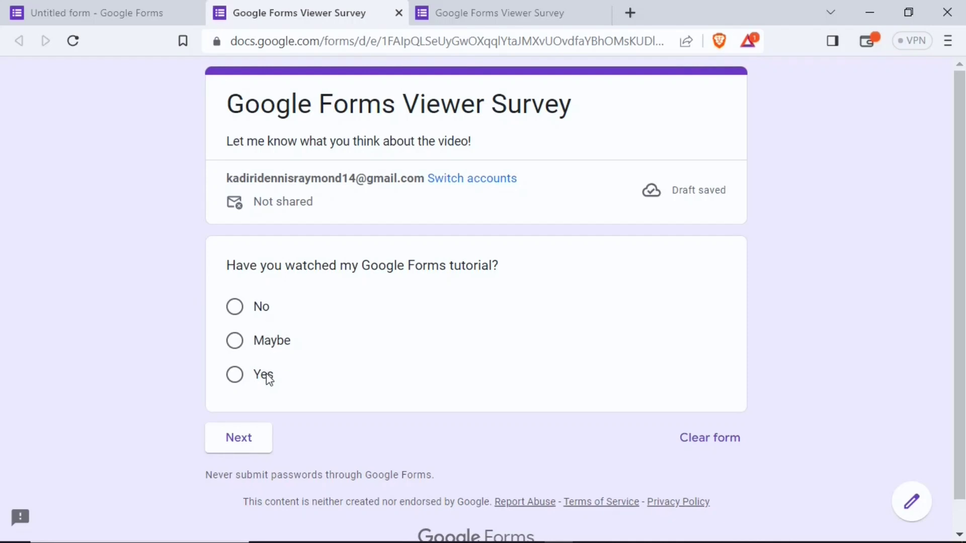
left_click(110, 7)
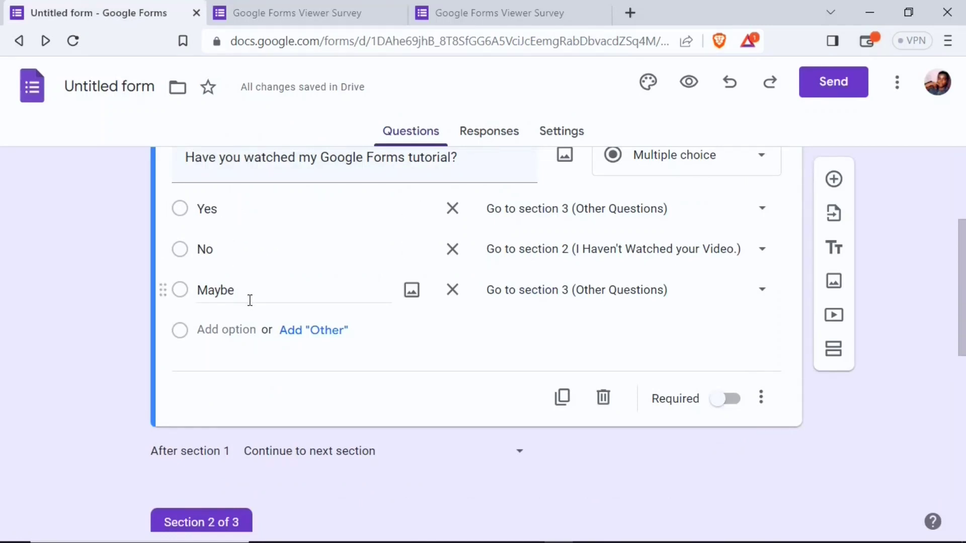
left_click(761, 397)
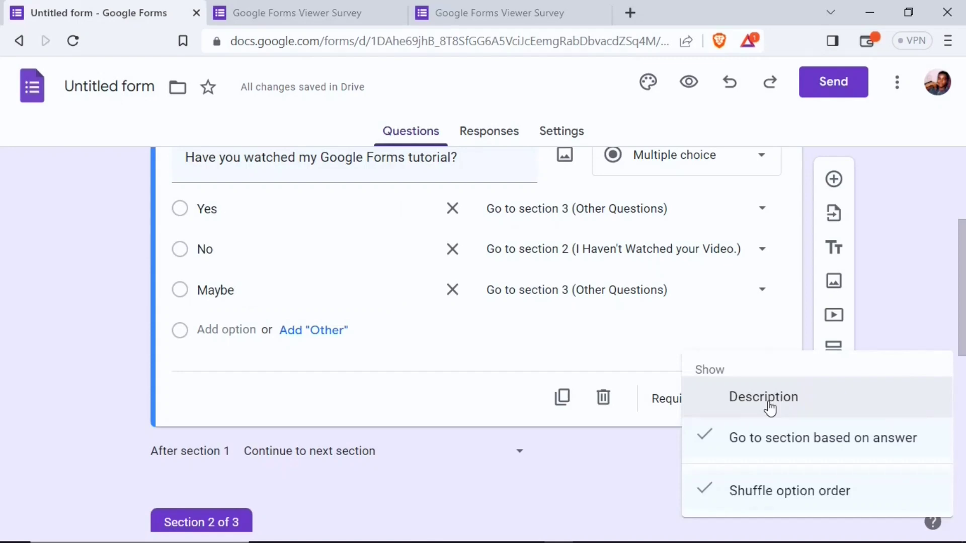
left_click(712, 491)
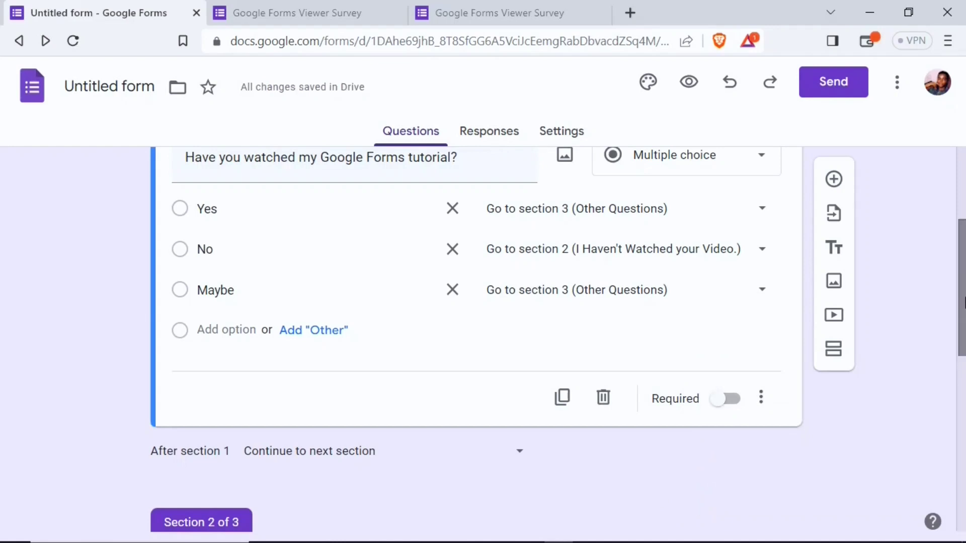
Add a short-answer question "What video do you want to see next?" to the "Other Questions" section.
left_click_drag(961, 302, 951, 442)
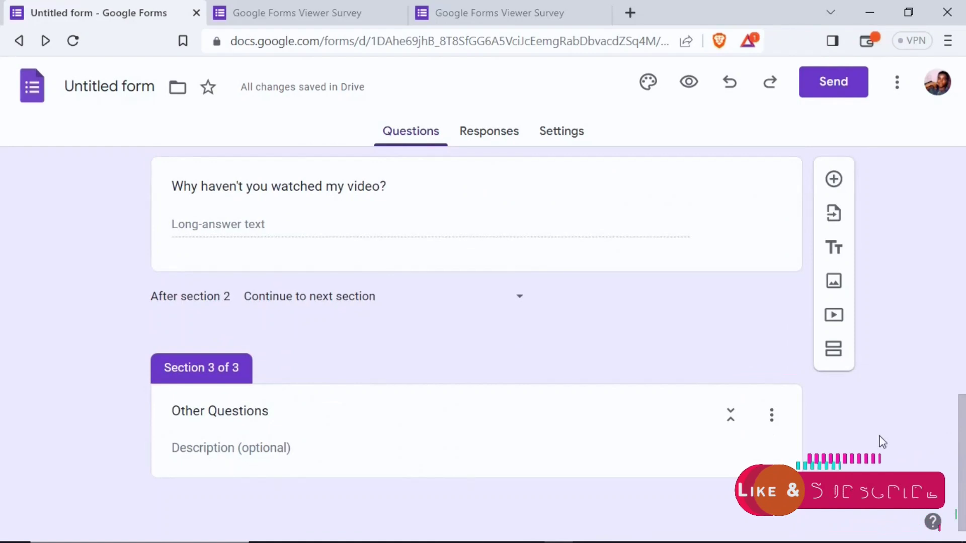
left_click(299, 427)
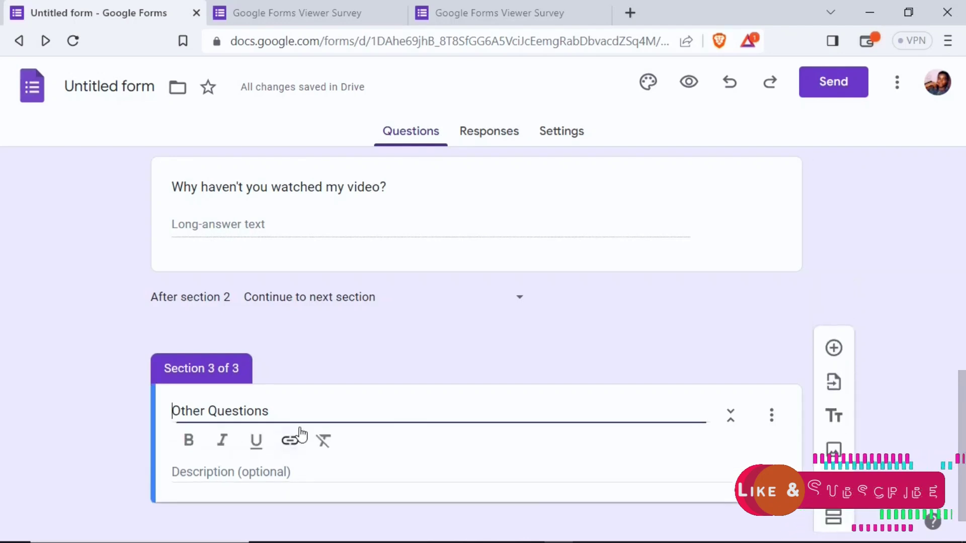
left_click(833, 351)
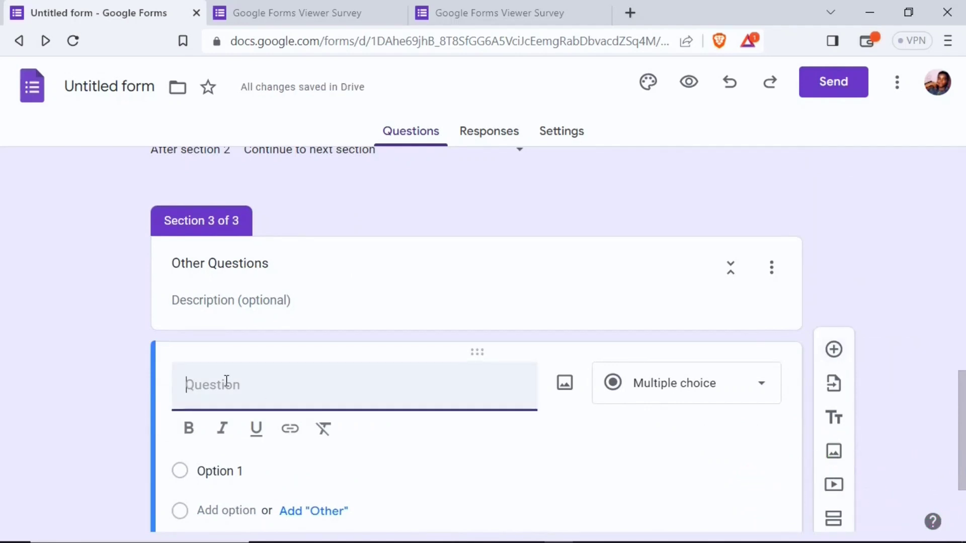
type("What video do you want to see next")
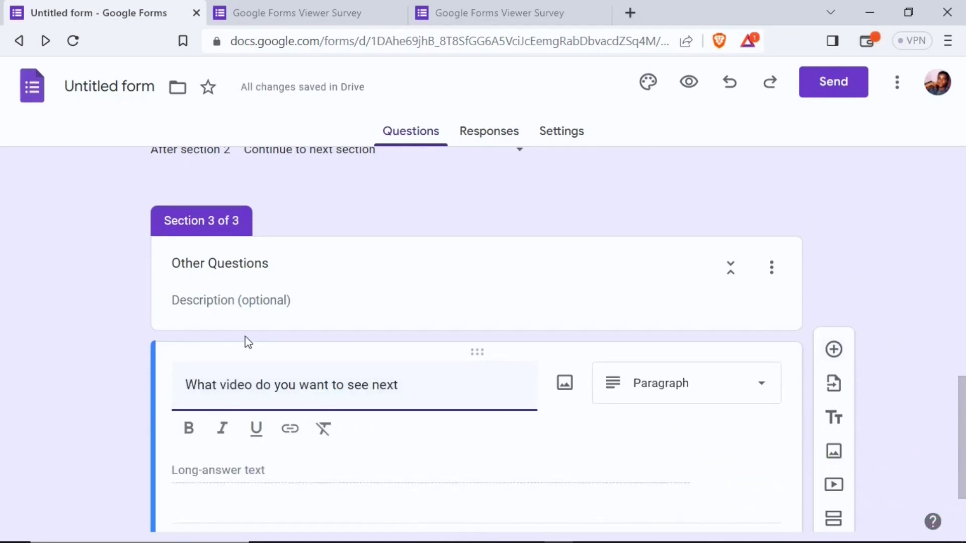
type("?")
left_click(718, 390)
left_click(676, 115)
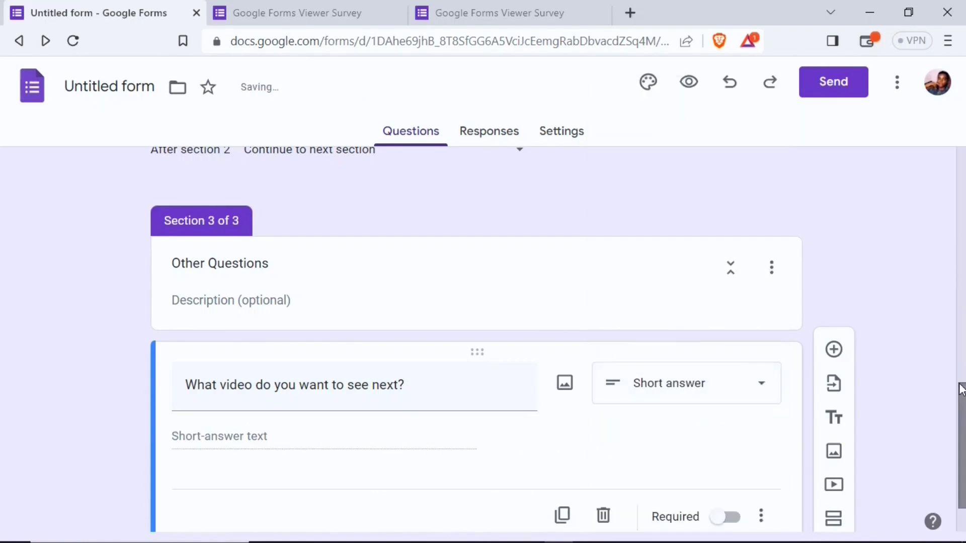
scroll(963, 461, "down", 1)
scroll(963, 461, "down", 1)
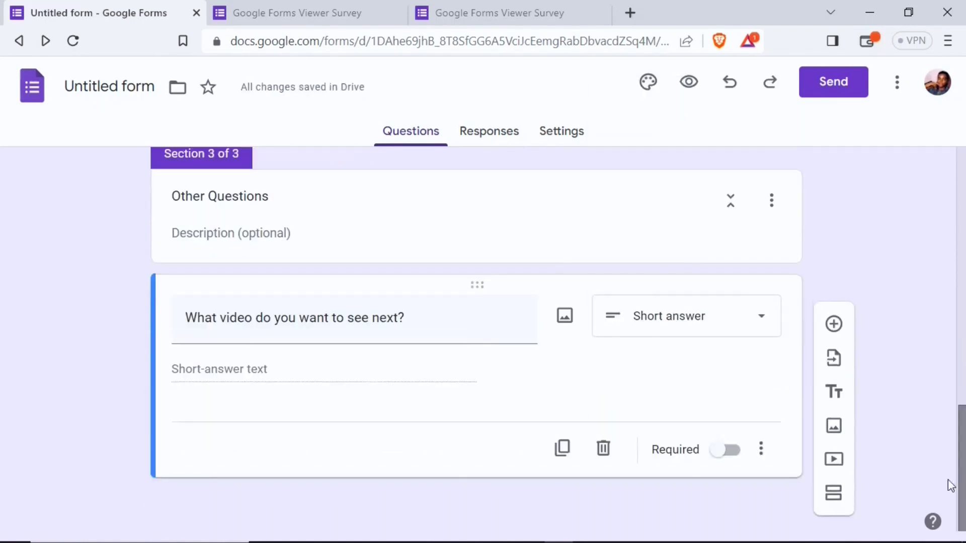
Add response validation to the "What video do you want to see next?" question requiring text that contains "Python Tutorial".
left_click(756, 455)
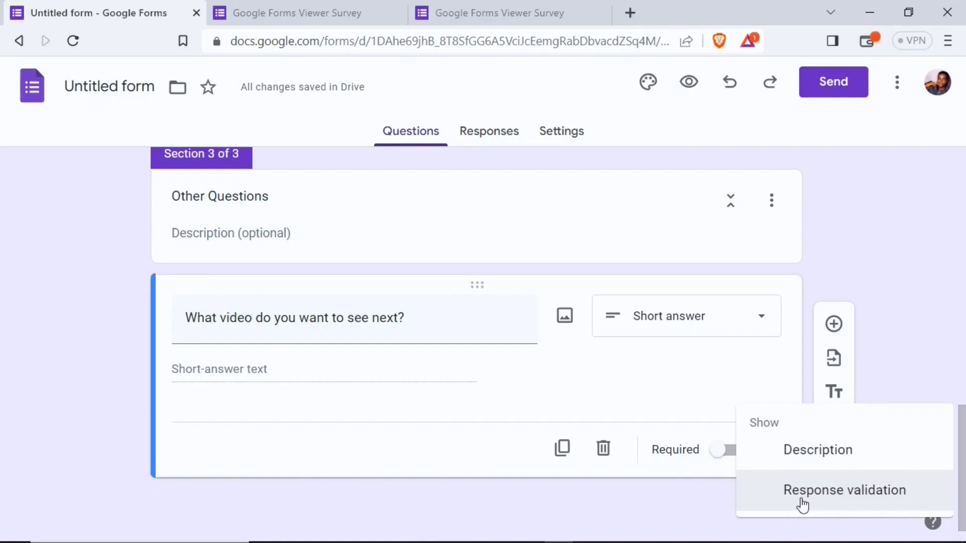
left_click(832, 490)
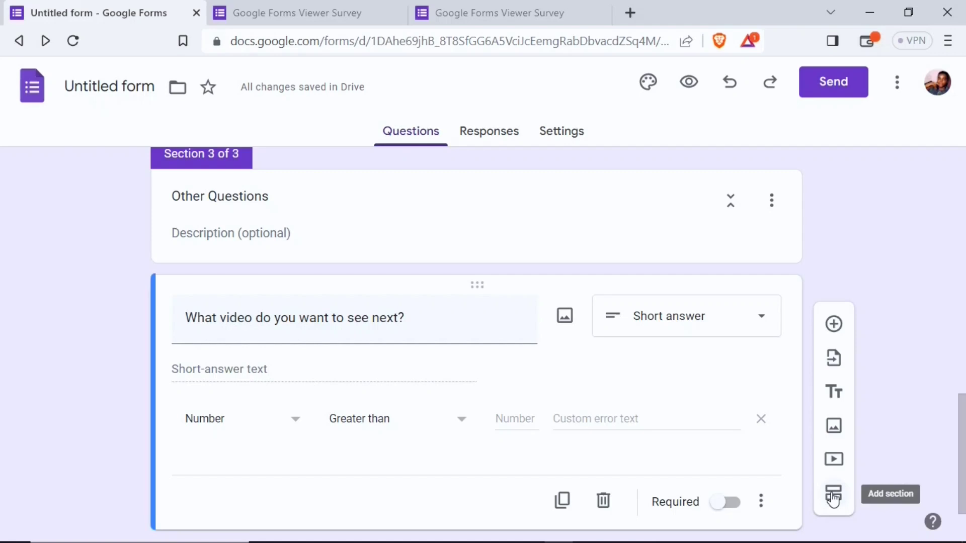
left_click(292, 424)
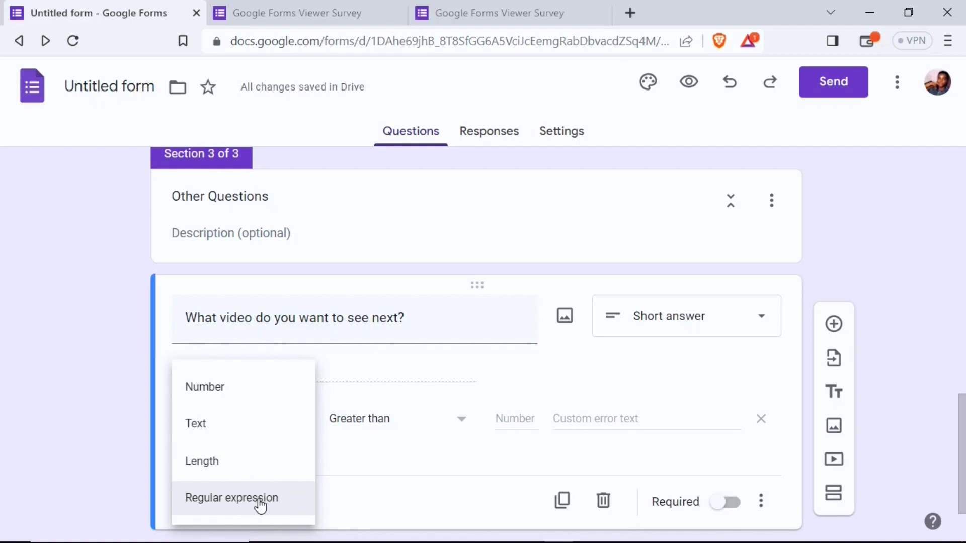
left_click(227, 433)
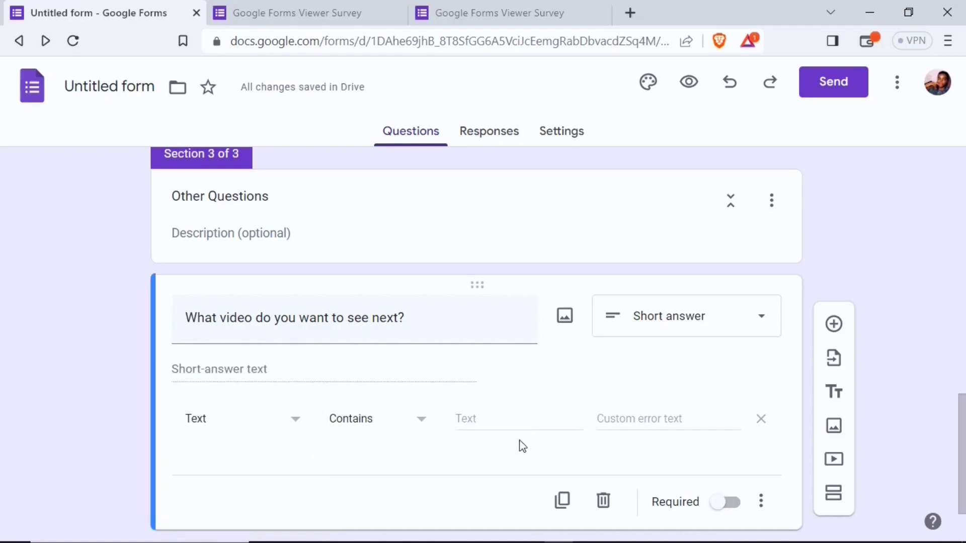
left_click(487, 427)
type("Python Tutorial")
left_click(487, 452)
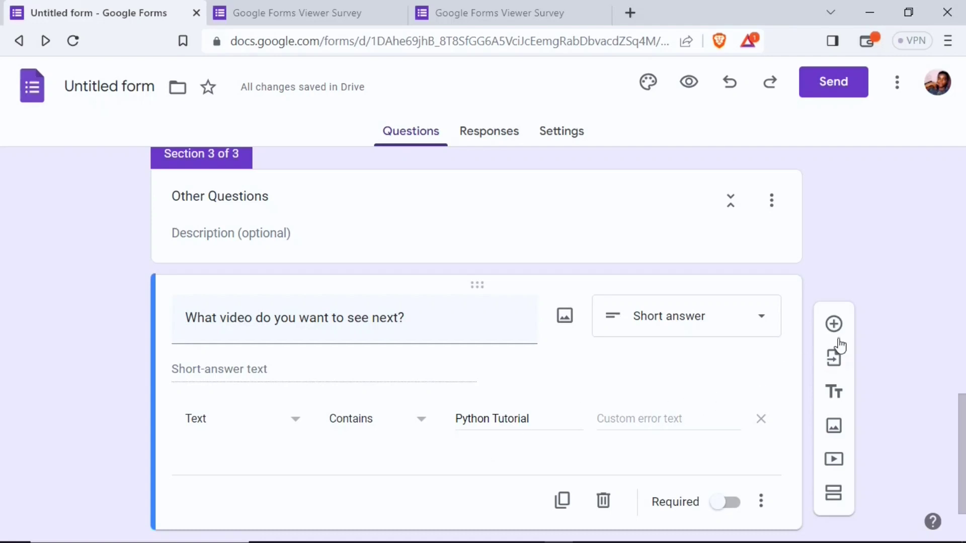
Add a linear scale question "How likely are you going to recommend this video to your friends?" below the short-answer question.
left_click(834, 325)
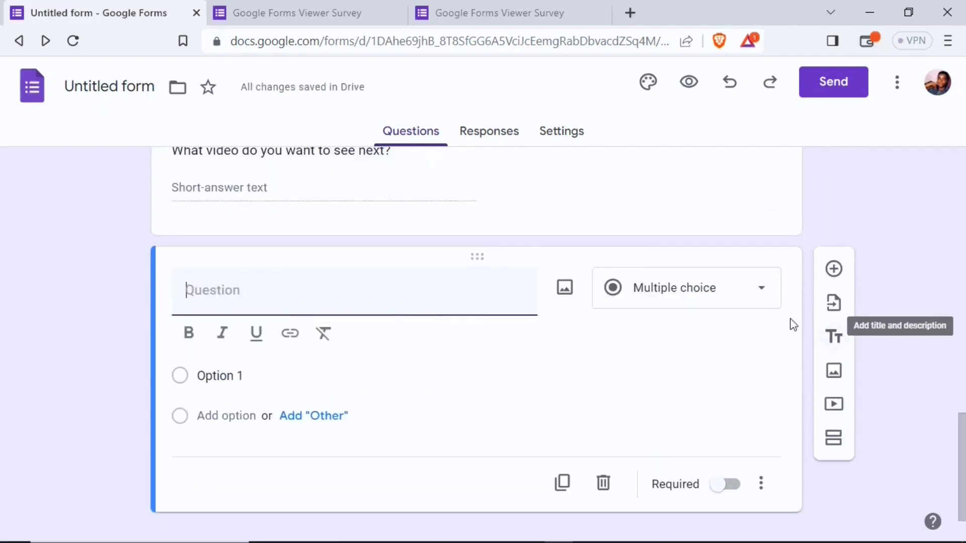
left_click(758, 301)
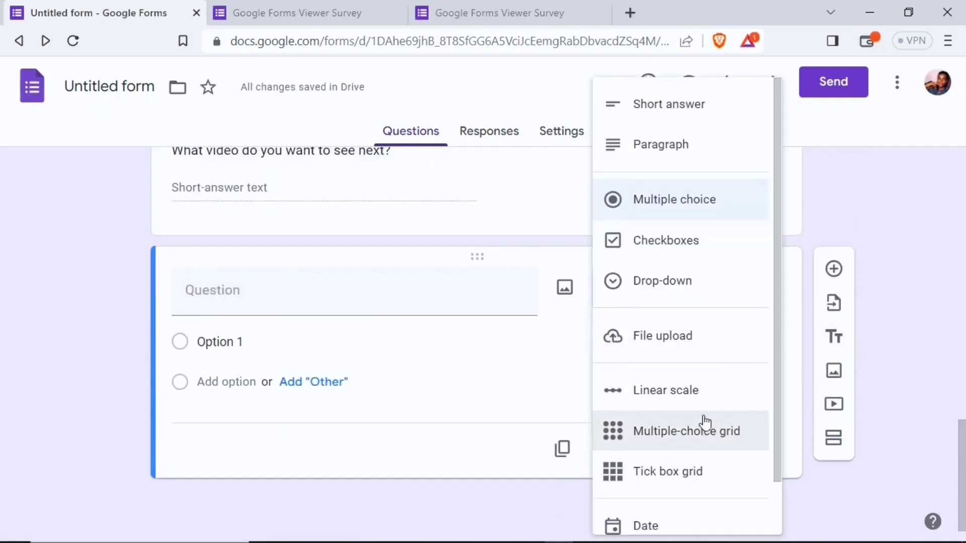
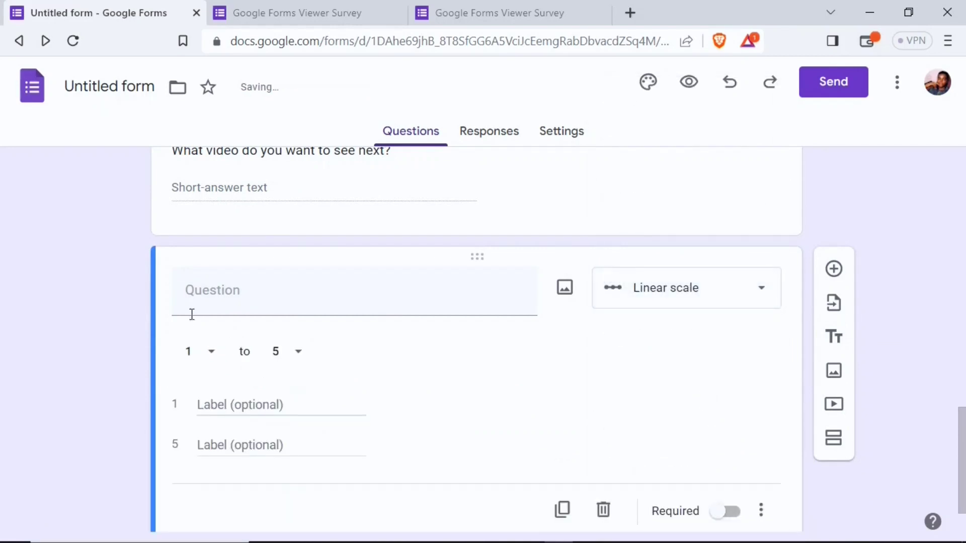
left_click(210, 306)
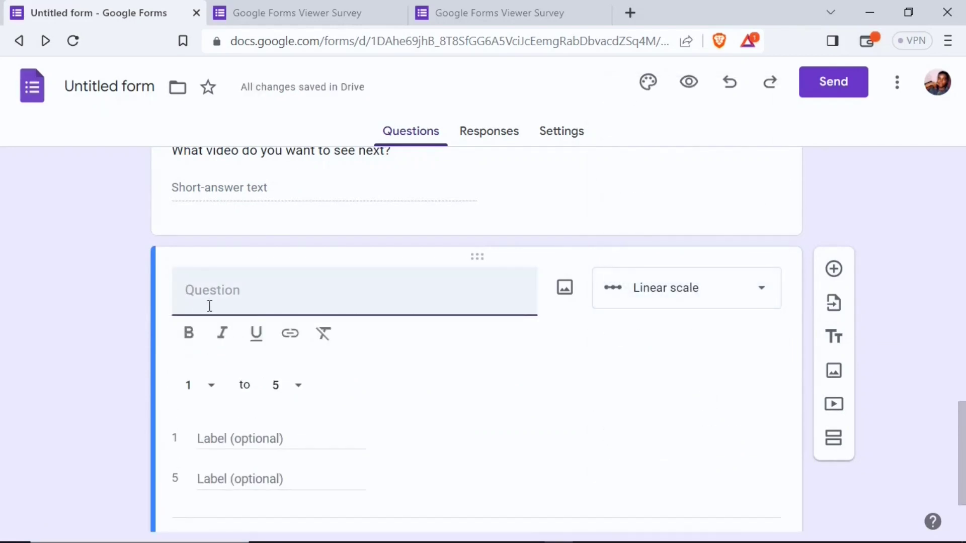
type("How likely are you going to recommend this video to your friends?")
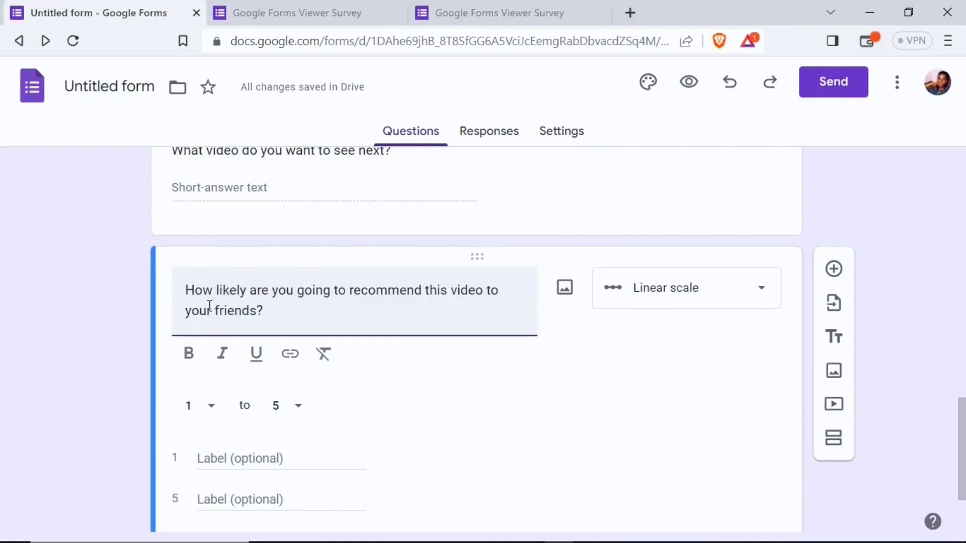
Set the recommendation scale to 1 to 10, labelling 1 "Not likely" and 10 "Very likely".
left_click(210, 406)
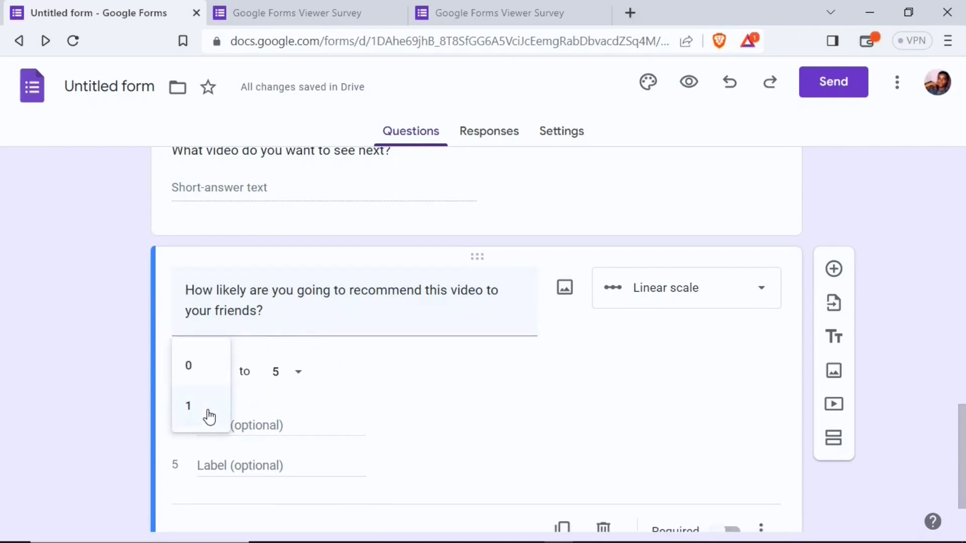
left_click(210, 417)
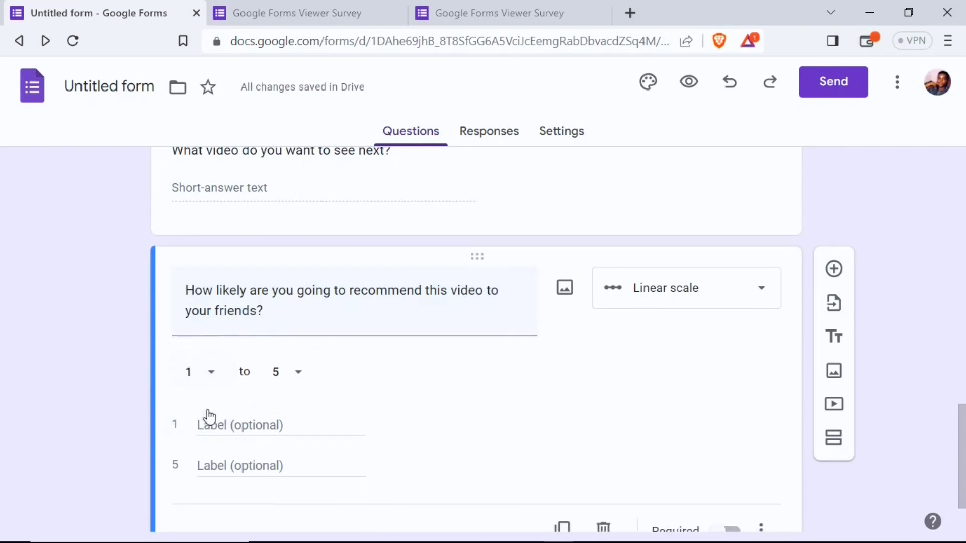
left_click(303, 373)
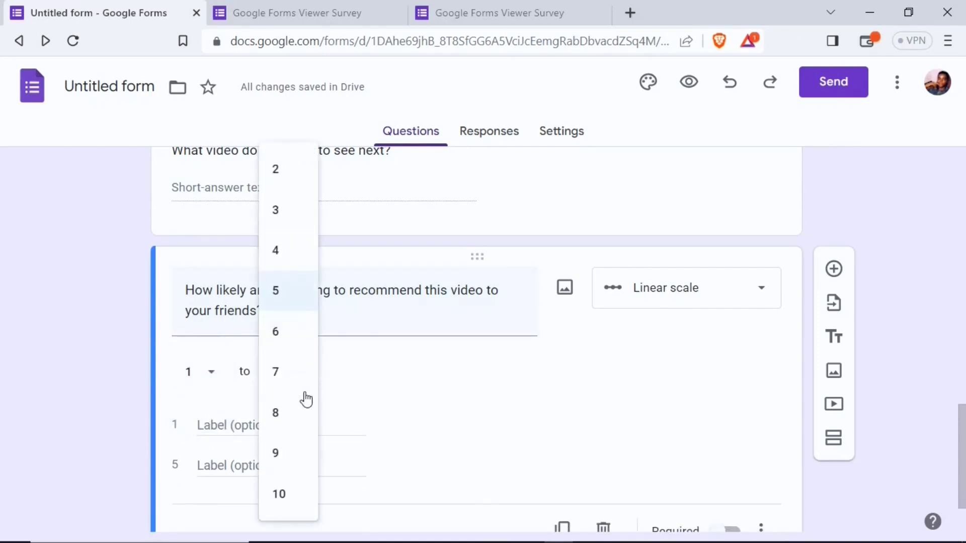
left_click(278, 494)
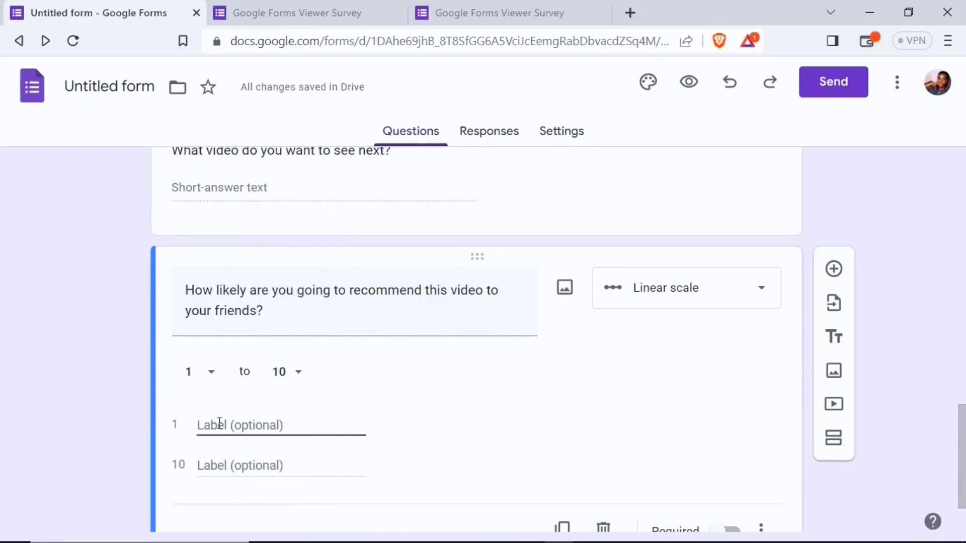
type("Not likely")
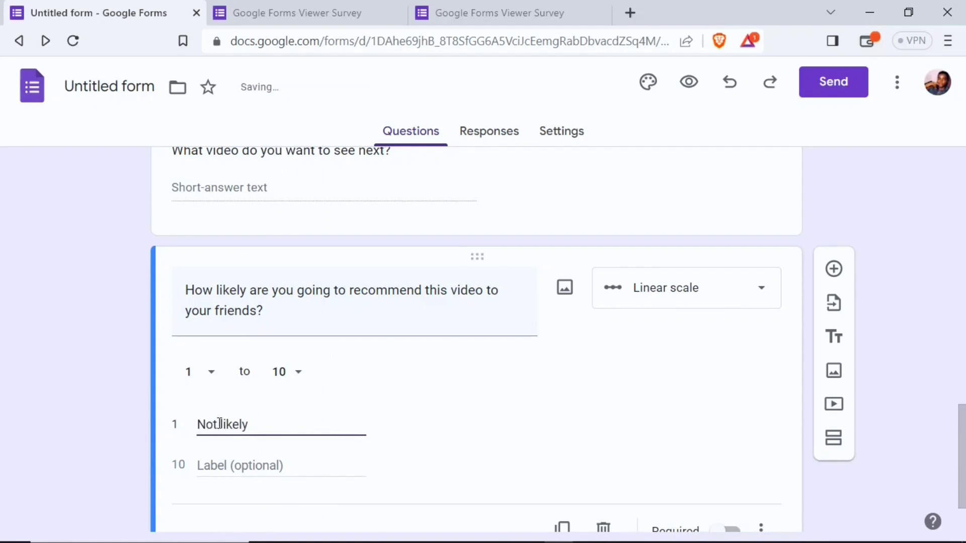
left_click(232, 463)
type("Very likely")
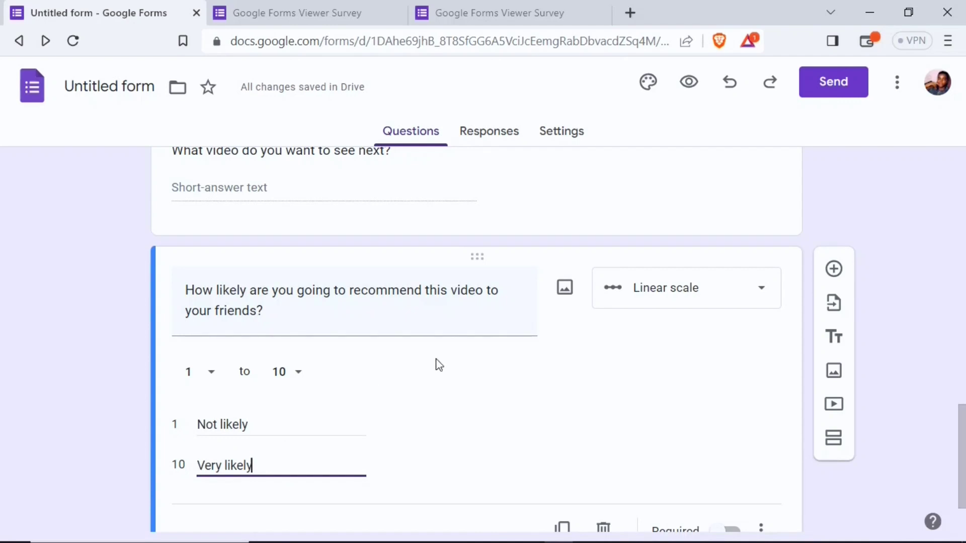
left_click(766, 348)
Add a title and description block below the scale question, titled "Please do well to subscribe to this channel.".
scroll(765, 349, "down", 2)
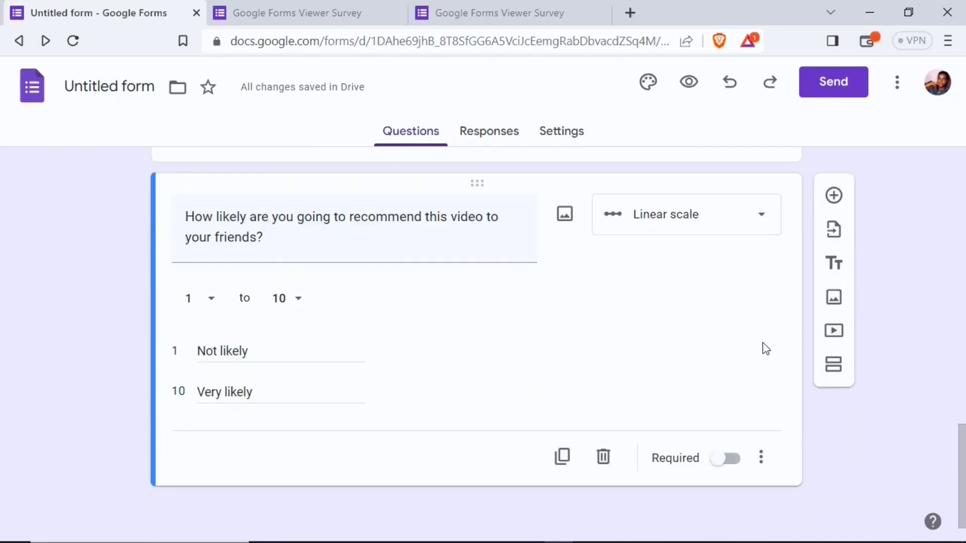
left_click(834, 266)
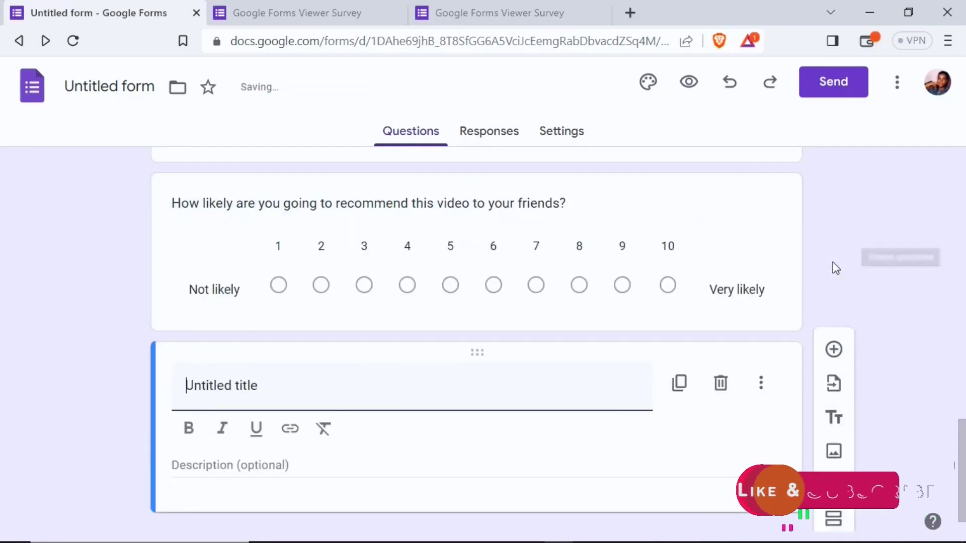
left_click_drag(304, 390, 72, 410)
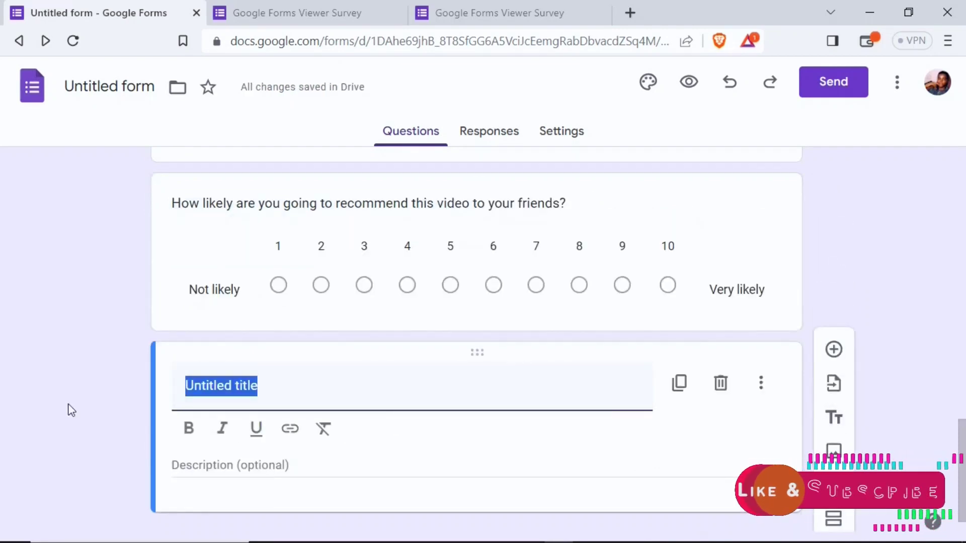
type("Please do well to subscribe to this channel.")
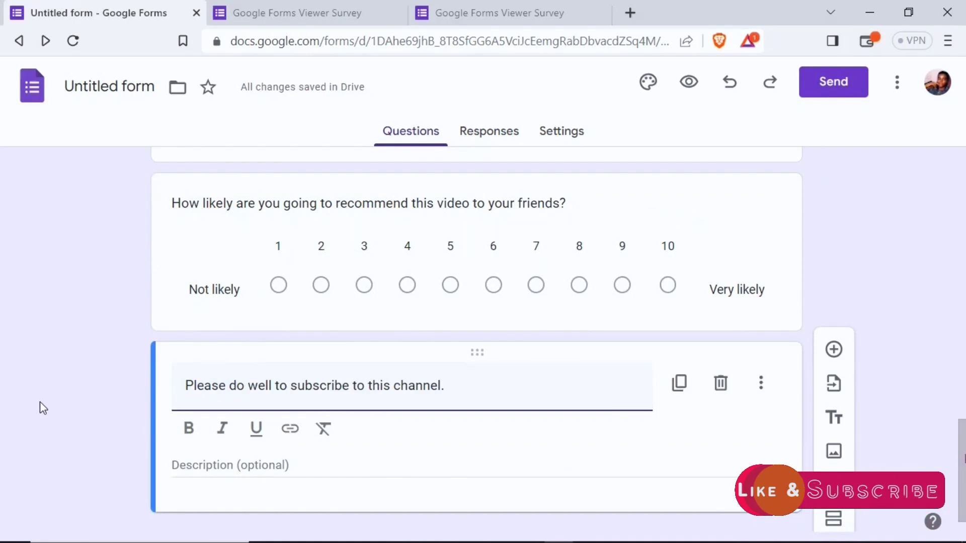
scroll(940, 265, "down", 5)
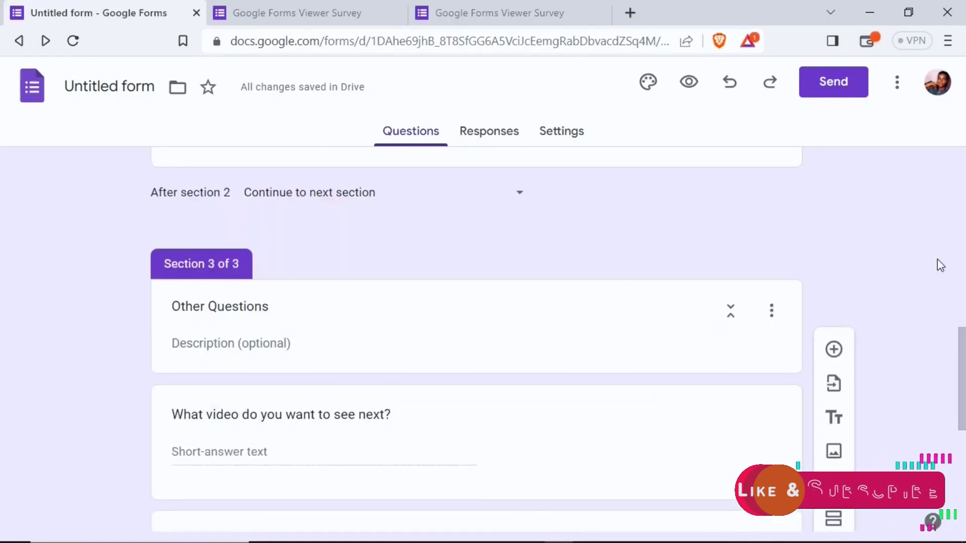
scroll(939, 265, "down", 5)
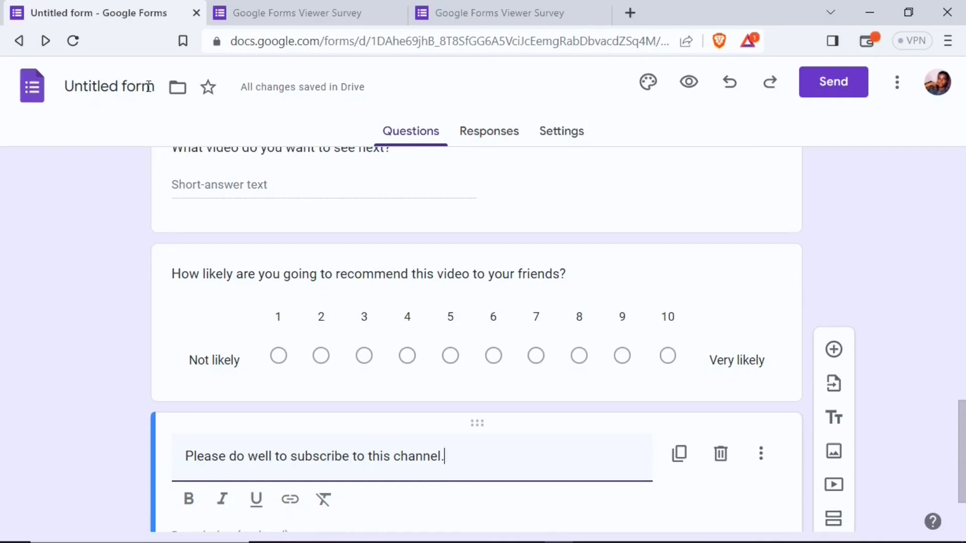
Rename the form from its default file name to "Google Forms Viewer Survey".
left_click(108, 94)
type("Google Forms Viewer Survey")
left_click(70, 87)
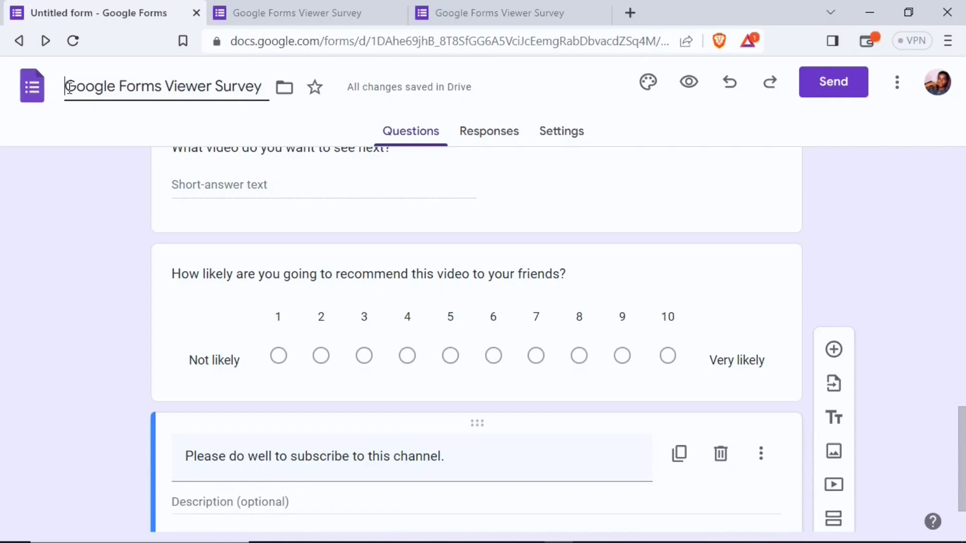
Inspect the Drive folder choices for moving the form, including the new folder option, and close them.
left_click(285, 91)
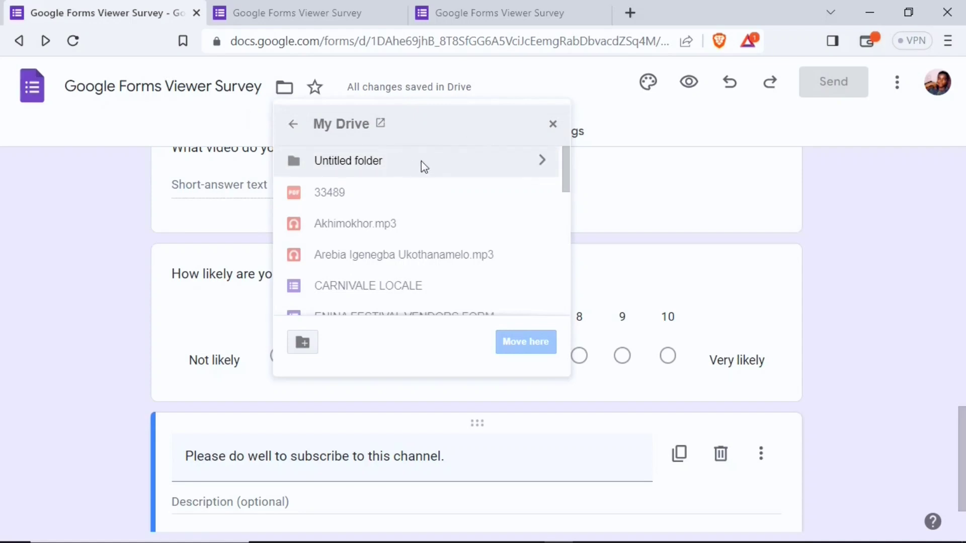
left_click(304, 343)
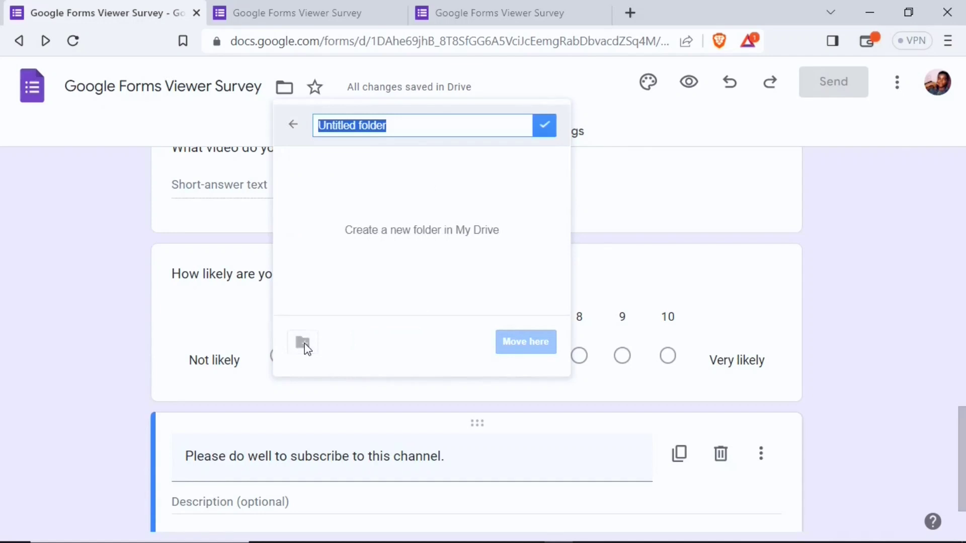
left_click(293, 124)
left_click(548, 89)
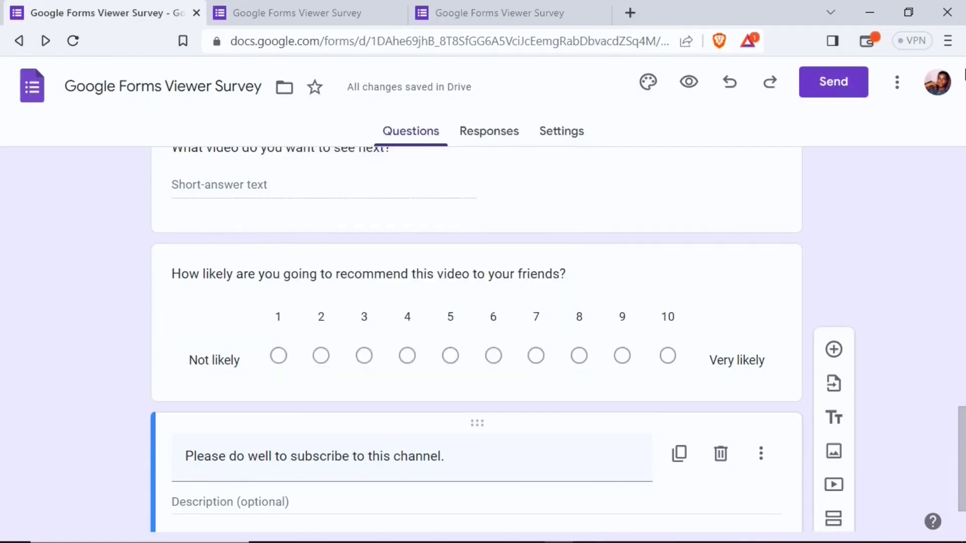
Open the form's theme settings and examine the font and size choices for the header text.
left_click(648, 80)
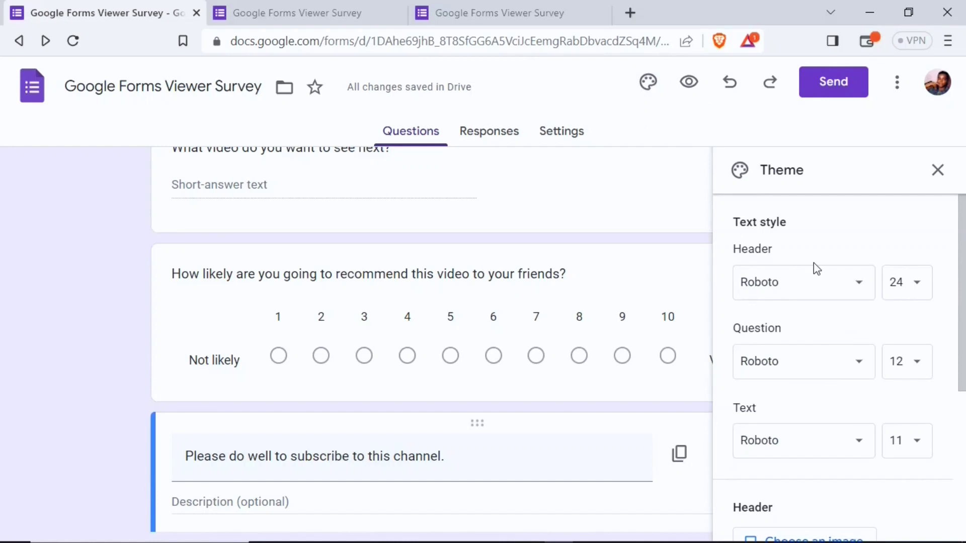
left_click(860, 285)
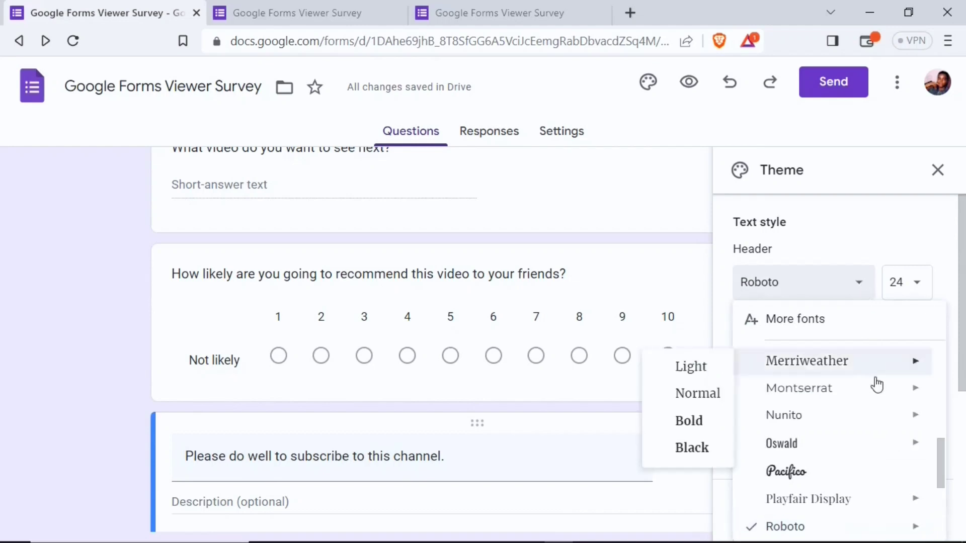
mouse_move(862, 425)
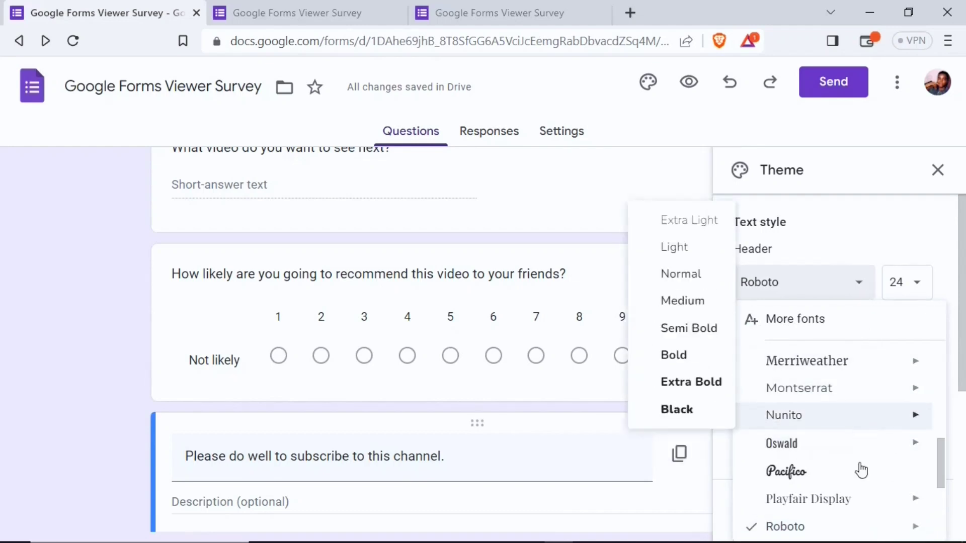
left_click(916, 284)
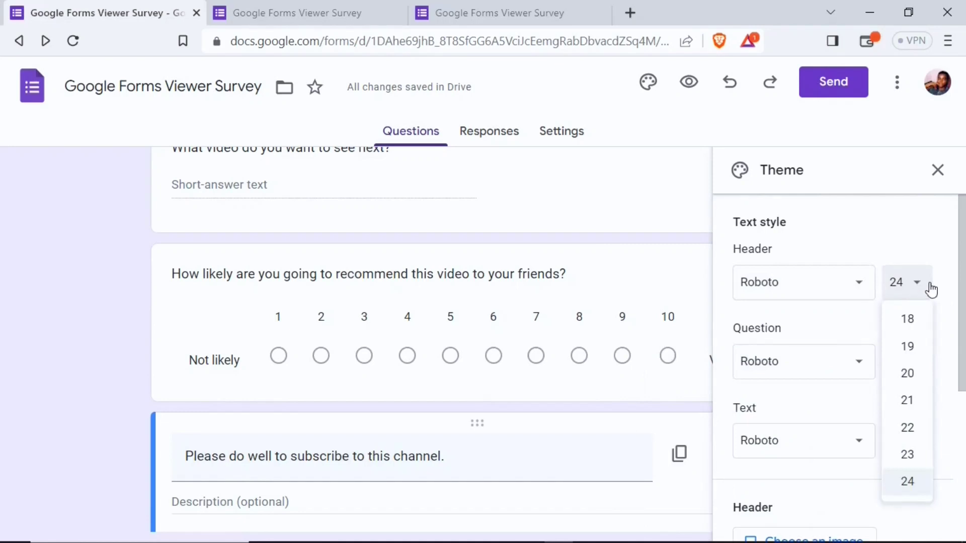
mouse_move(961, 279)
left_mouse_down()
mouse_move(957, 341)
mouse_move(954, 276)
left_mouse_up()
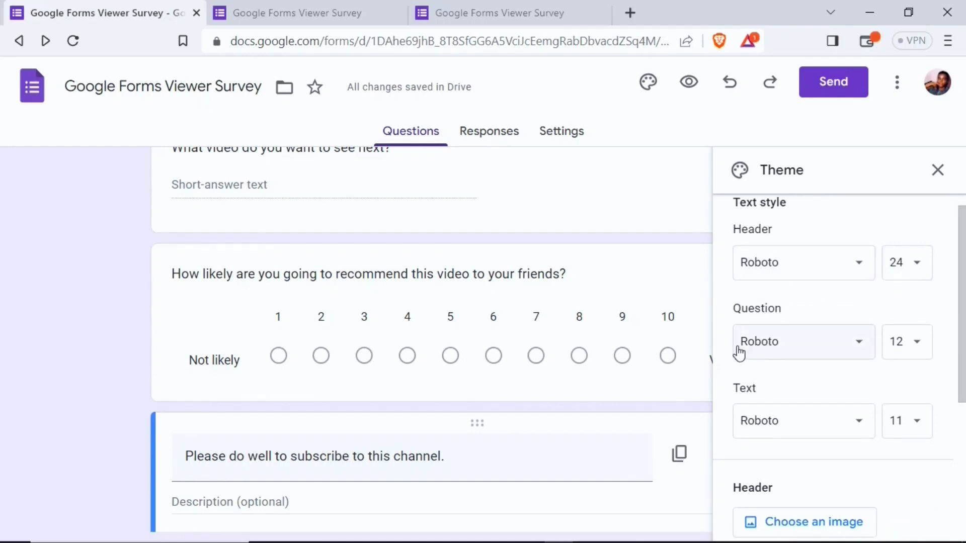
Examine the theme's header image sources, close the image selection, and view the colour and background choices.
left_click_drag(962, 304, 957, 423)
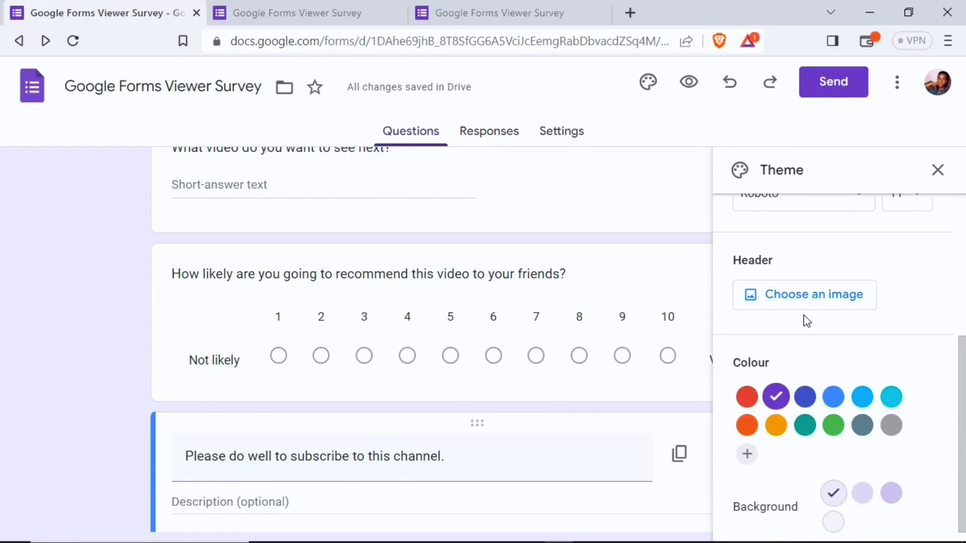
left_click(803, 297)
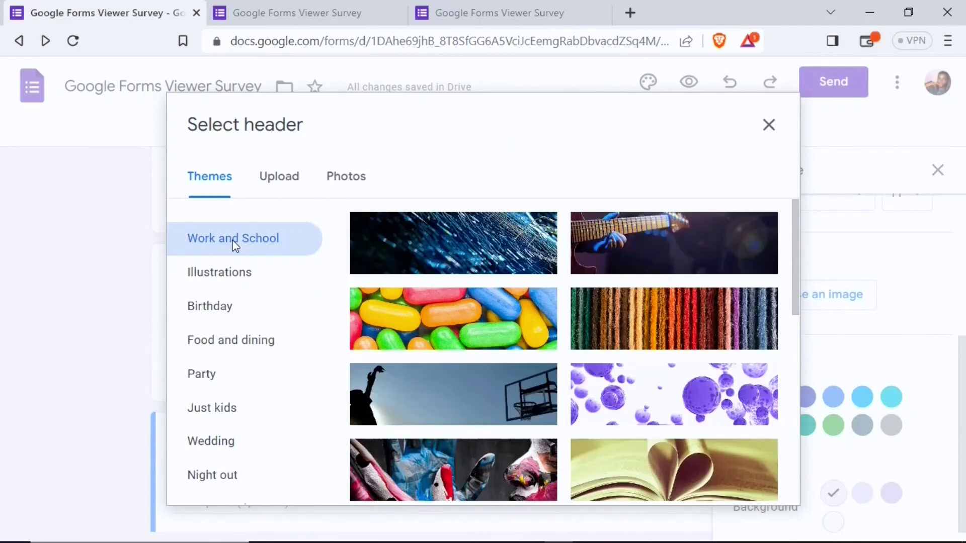
left_click(285, 191)
key("Escape")
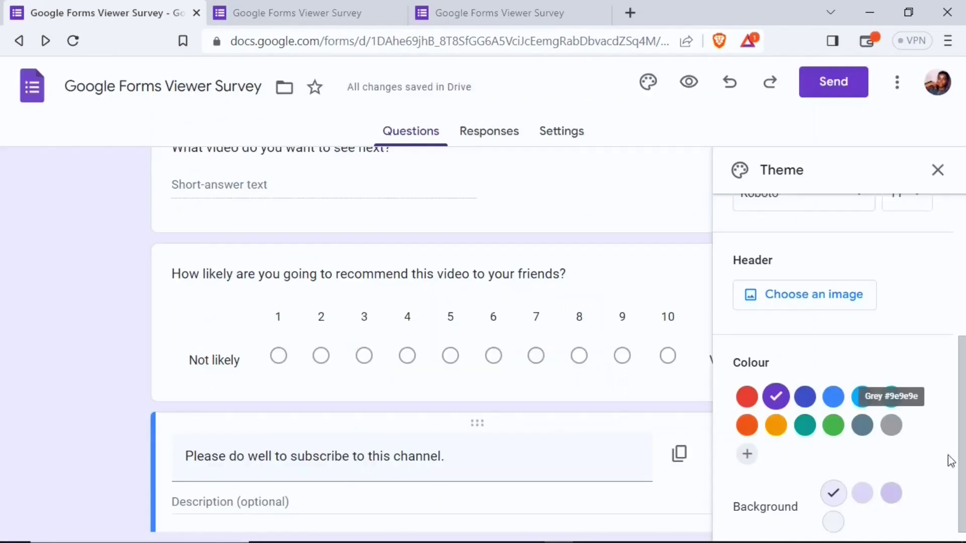
scroll(949, 459, "down", 1)
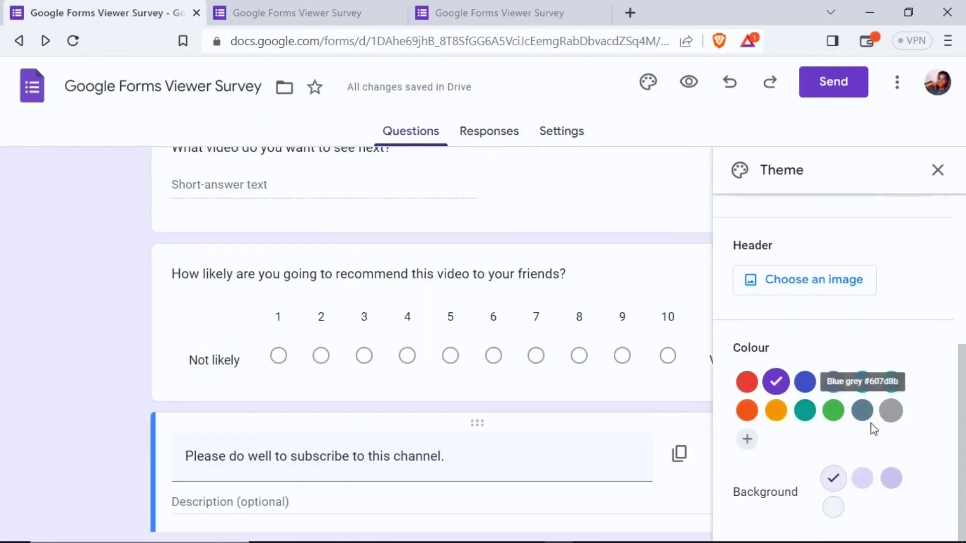
Set the form's theme colour to amber orange with the middle background shade, and close the theme settings.
left_click(777, 412)
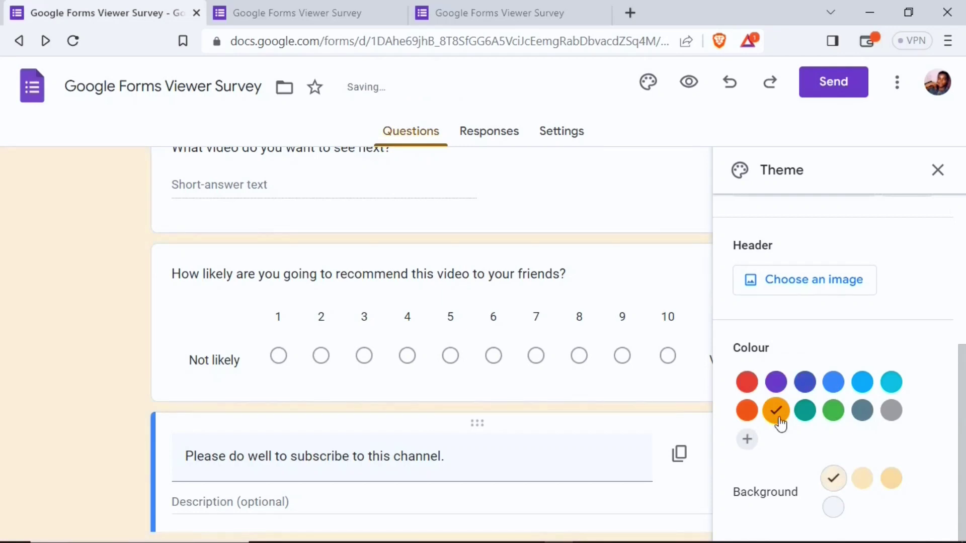
left_click(863, 480)
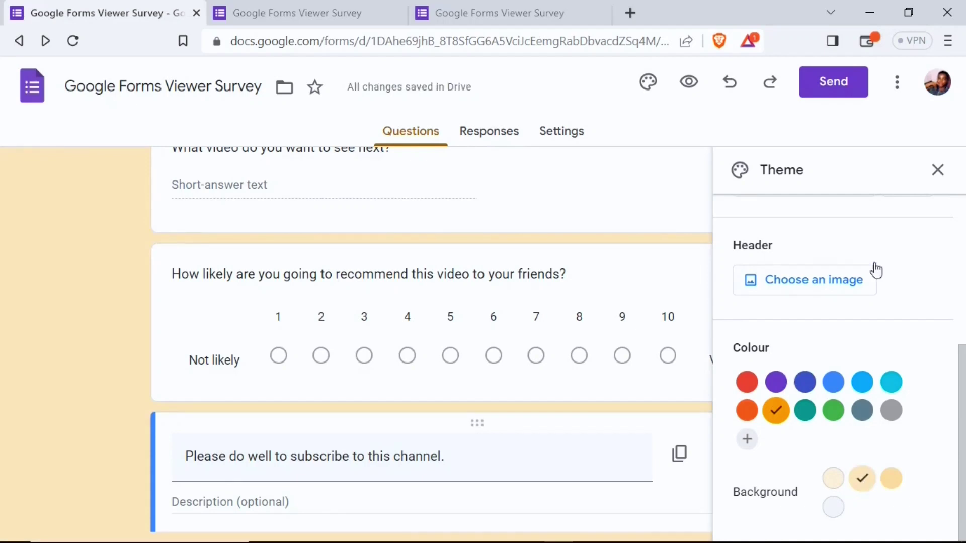
left_click(937, 170)
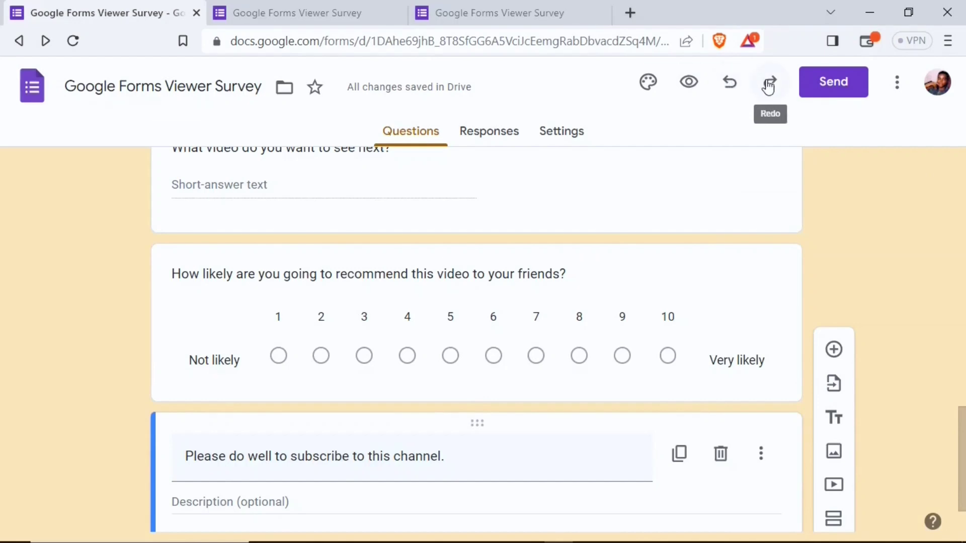
Generate a shortened link for sending the form and copy it.
left_click(842, 94)
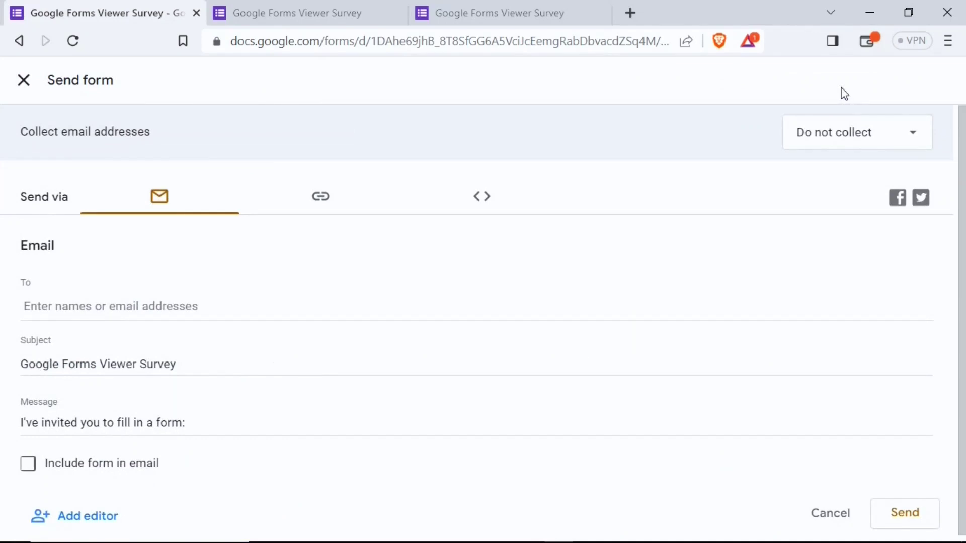
left_click(326, 209)
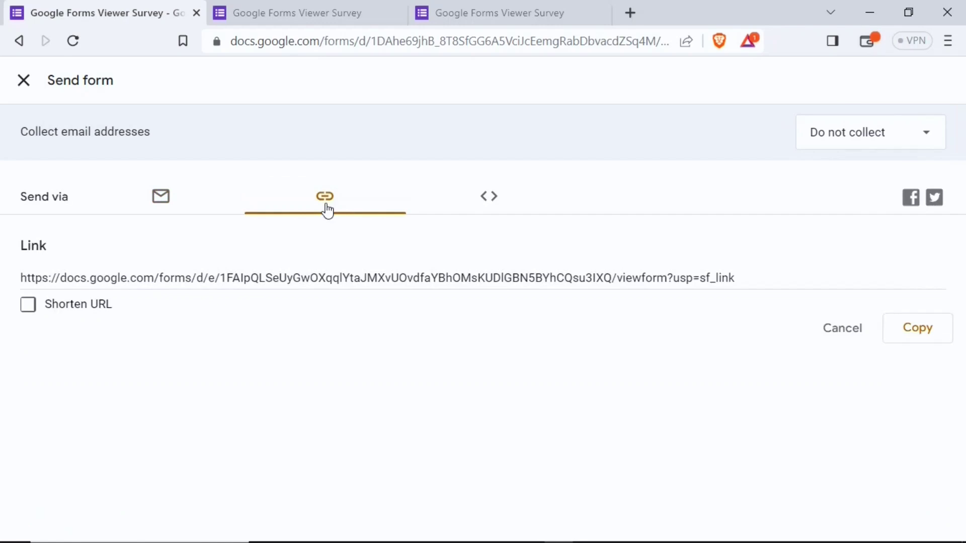
left_click(770, 284)
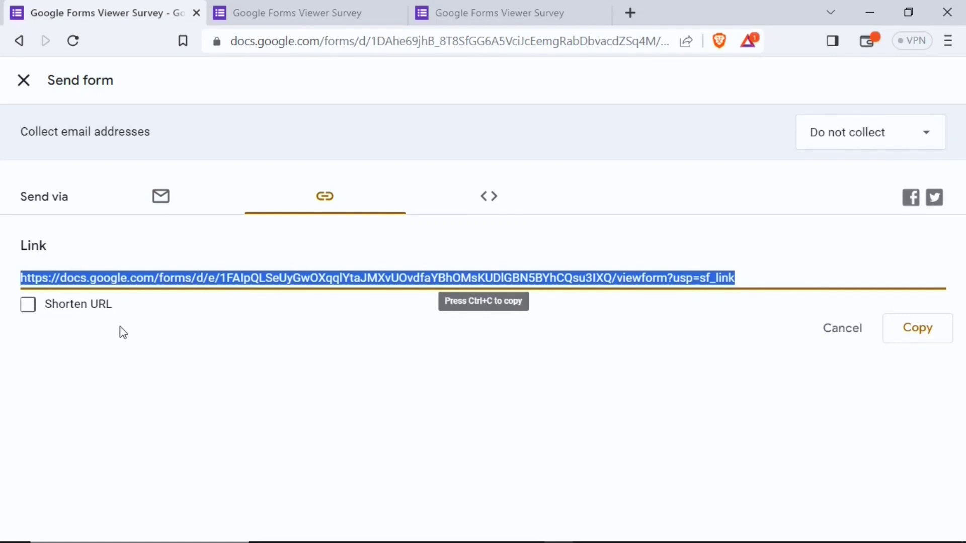
left_click(35, 307)
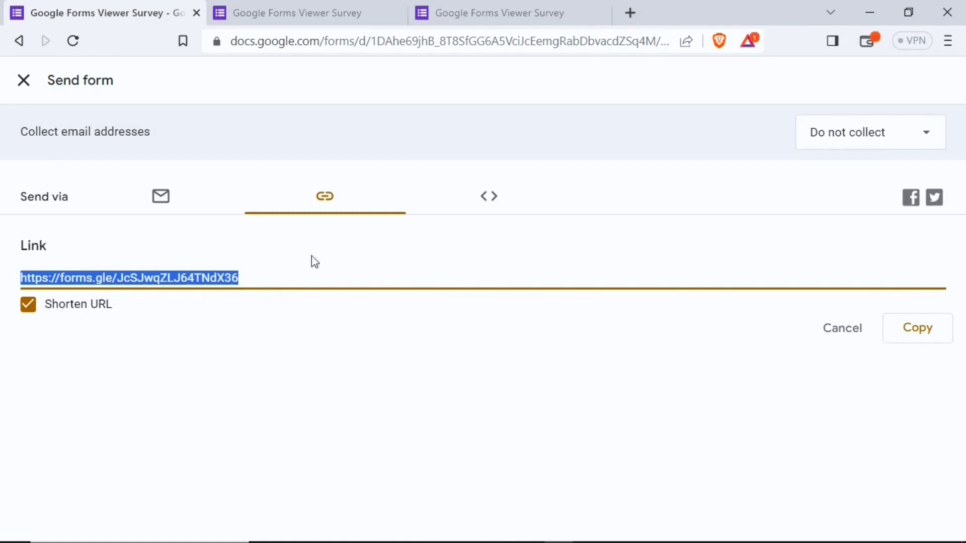
left_click(915, 332)
Copy the form's embed HTML, close the sending options, and view the form's additional actions.
left_click(489, 199)
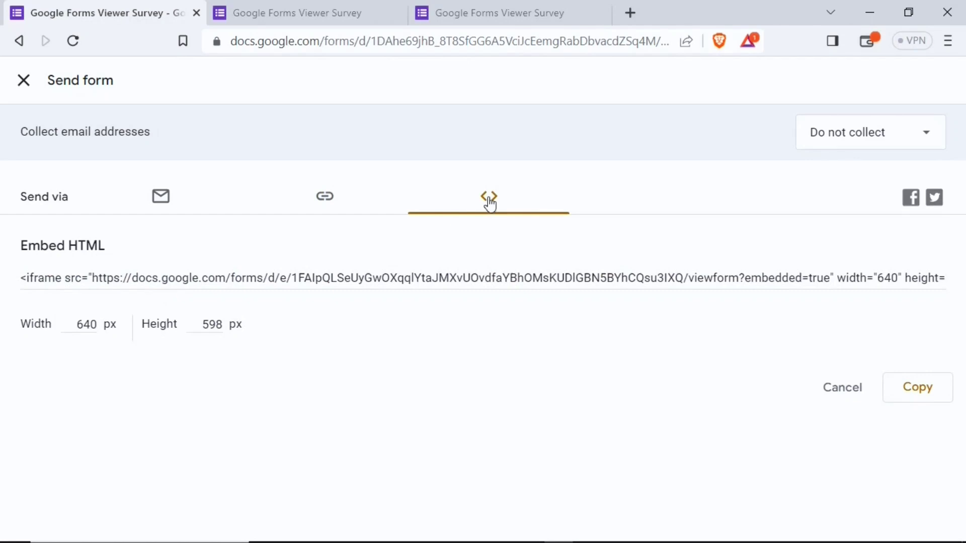
left_click(917, 398)
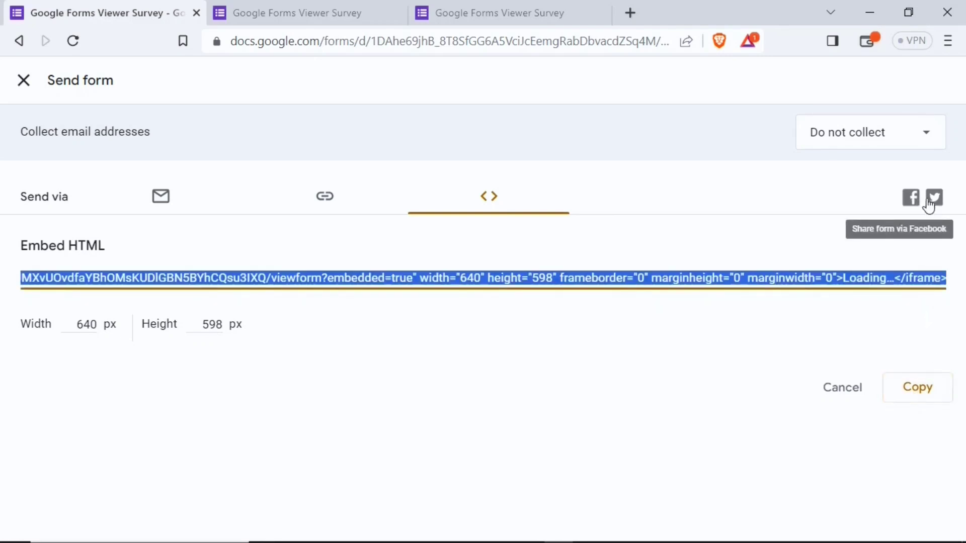
left_click(26, 83)
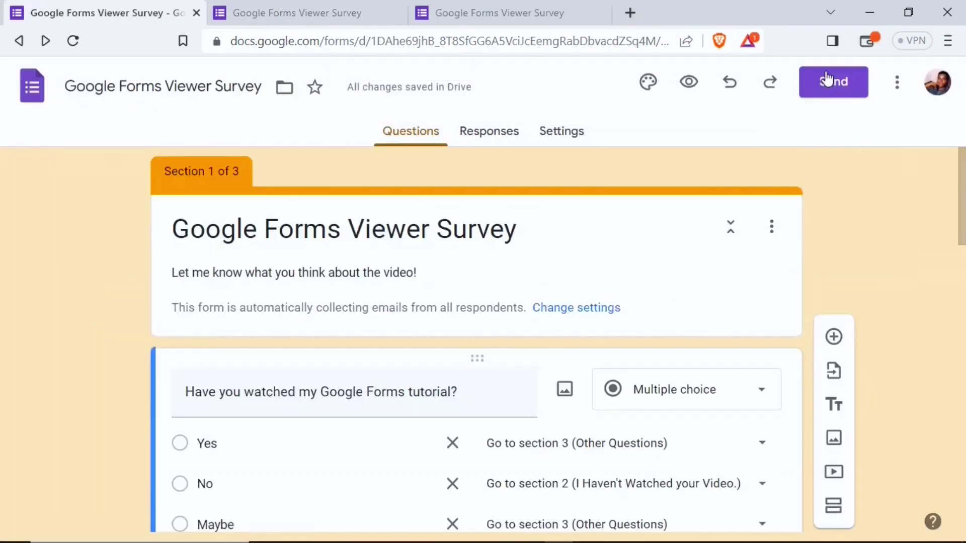
left_click(897, 83)
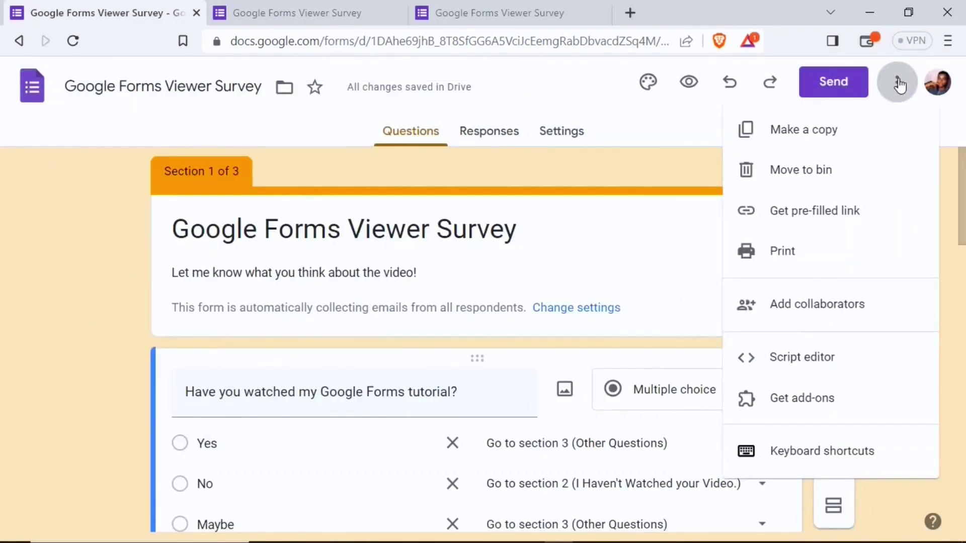
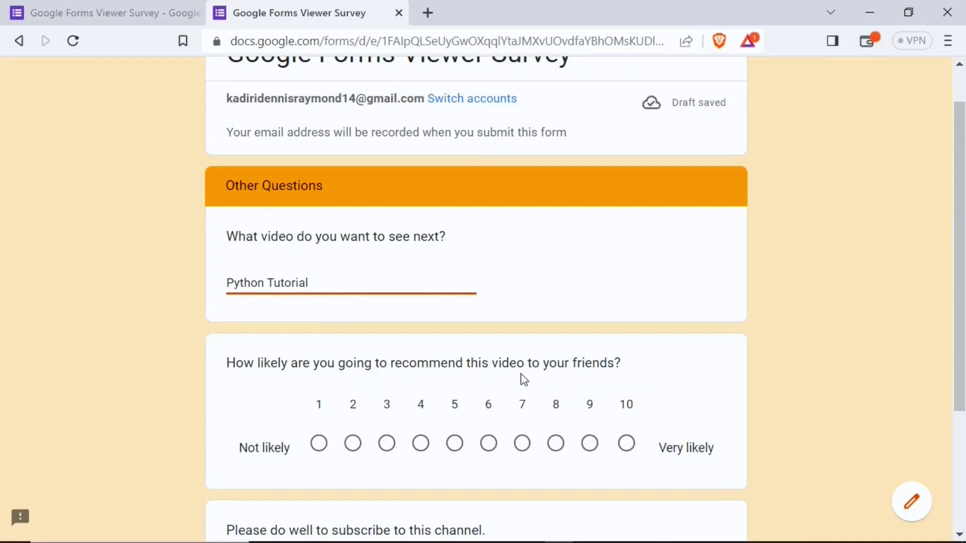
Answer 10 for how likely the video is to be recommended to friends, and submit the survey response.
left_click(639, 456)
scroll(640, 456, "down", 3)
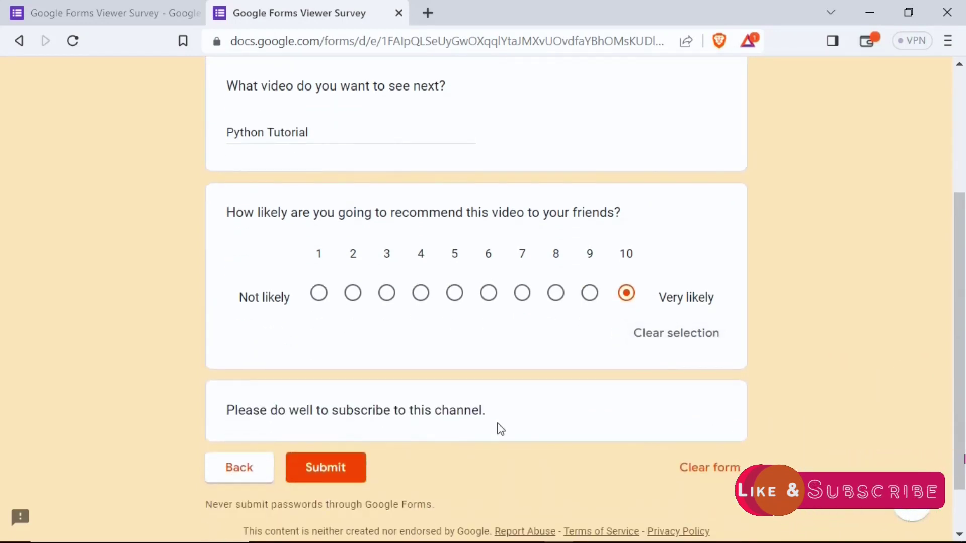
left_click(336, 470)
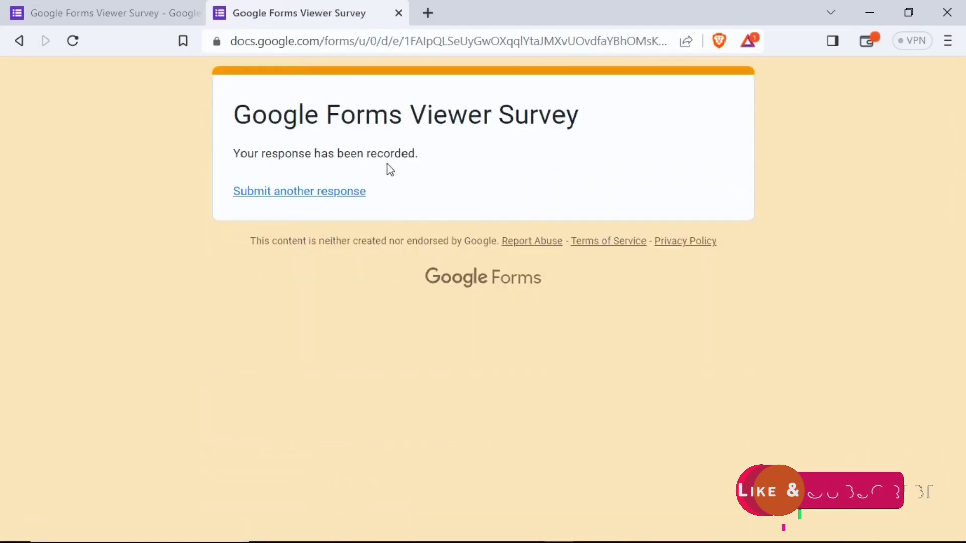
Return to the form editor and examine the response summary, including who responded and the answer charts.
left_click(153, 7)
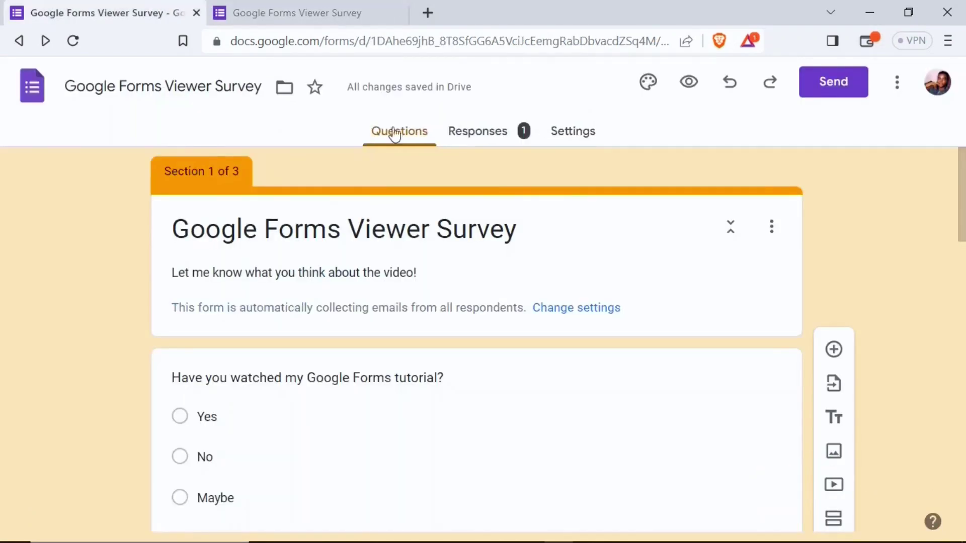
left_click(490, 140)
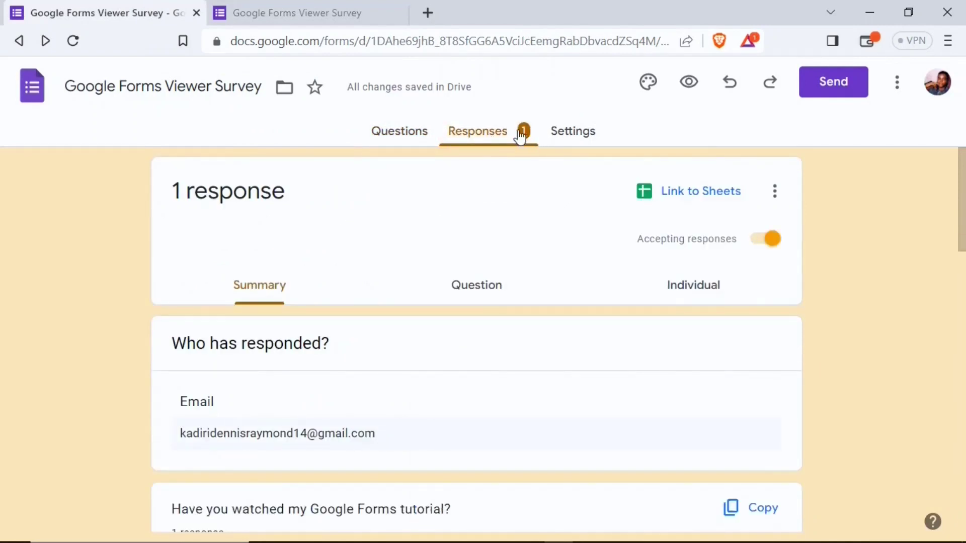
scroll(962, 221, "down", 3)
left_click_drag(963, 222, 963, 265)
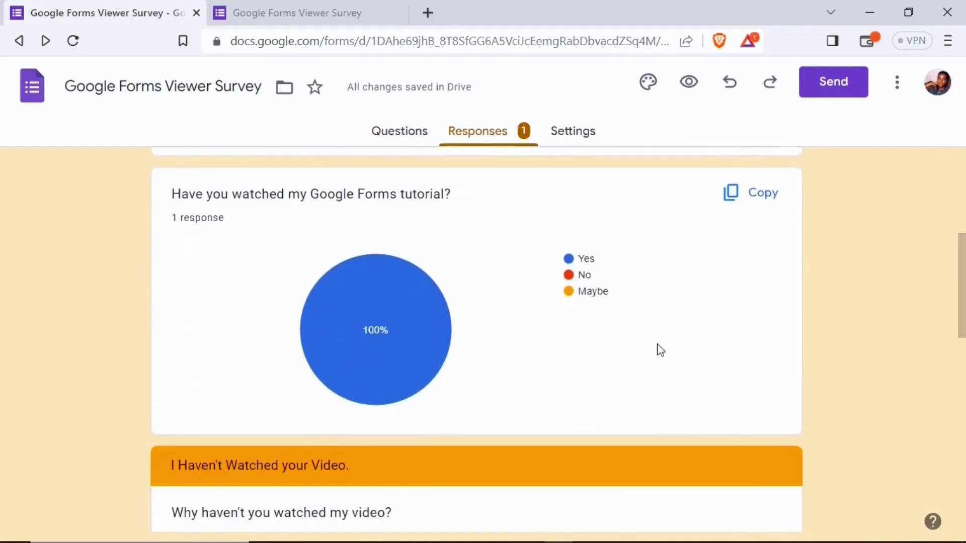
left_click_drag(963, 304, 558, 221)
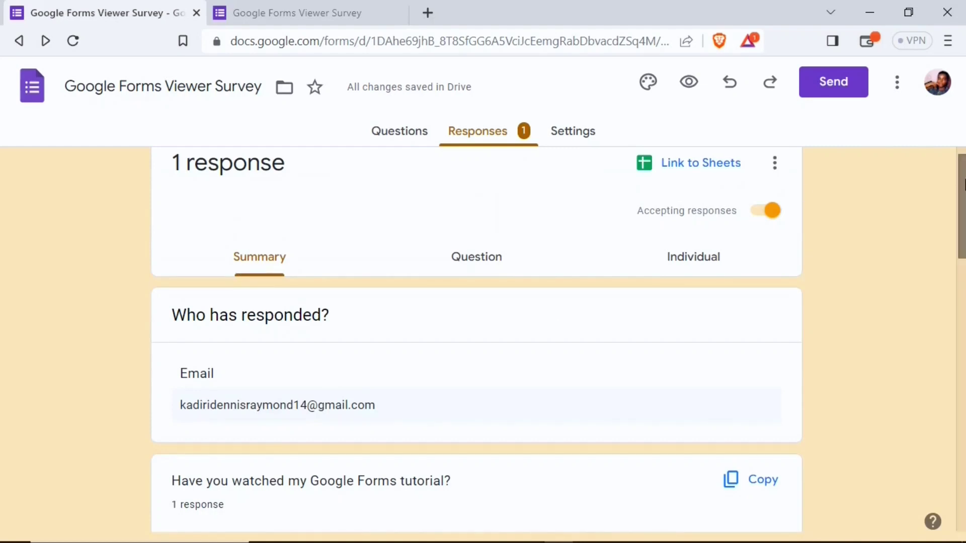
mouse_move(963, 197)
left_mouse_down()
mouse_move(954, 335)
mouse_move(963, 471)
mouse_move(962, 196)
left_mouse_up()
Examine the responses by question, then view the individual respondent's submission.
left_click(468, 295)
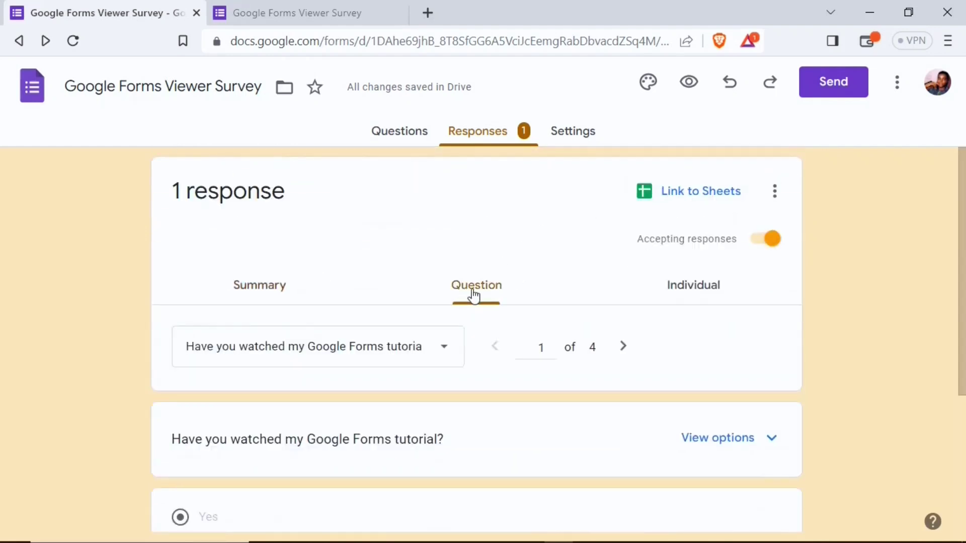
scroll(473, 296, "down", 2)
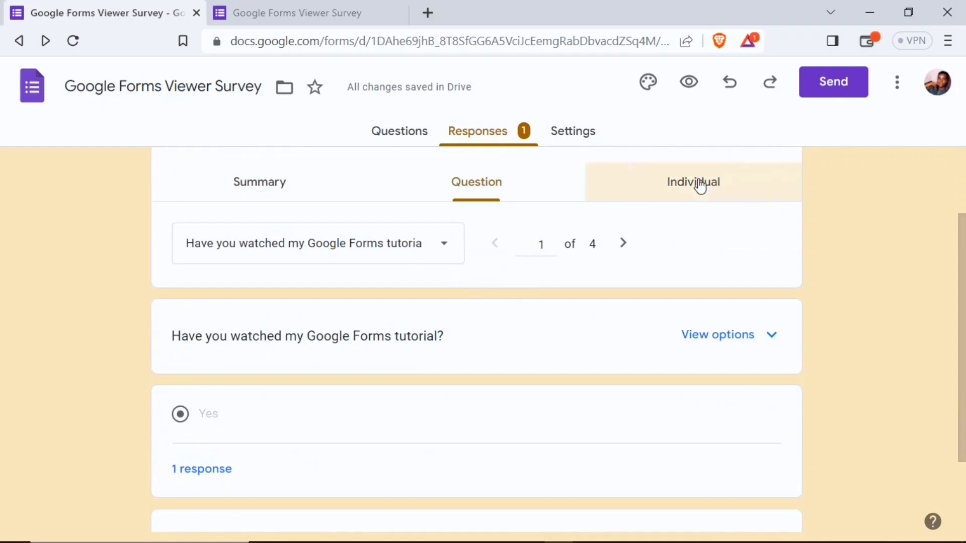
left_click(700, 185)
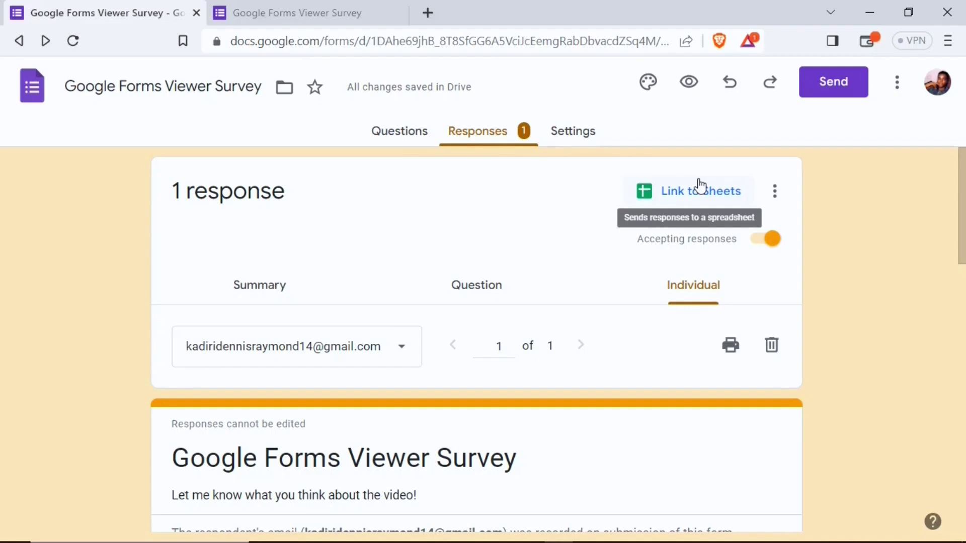
Stop the form from accepting responses.
left_click(769, 245)
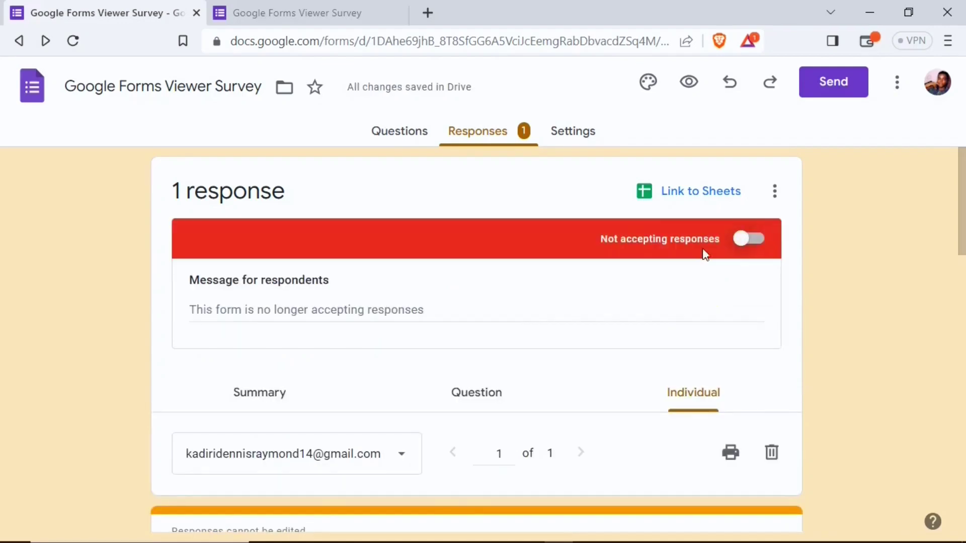